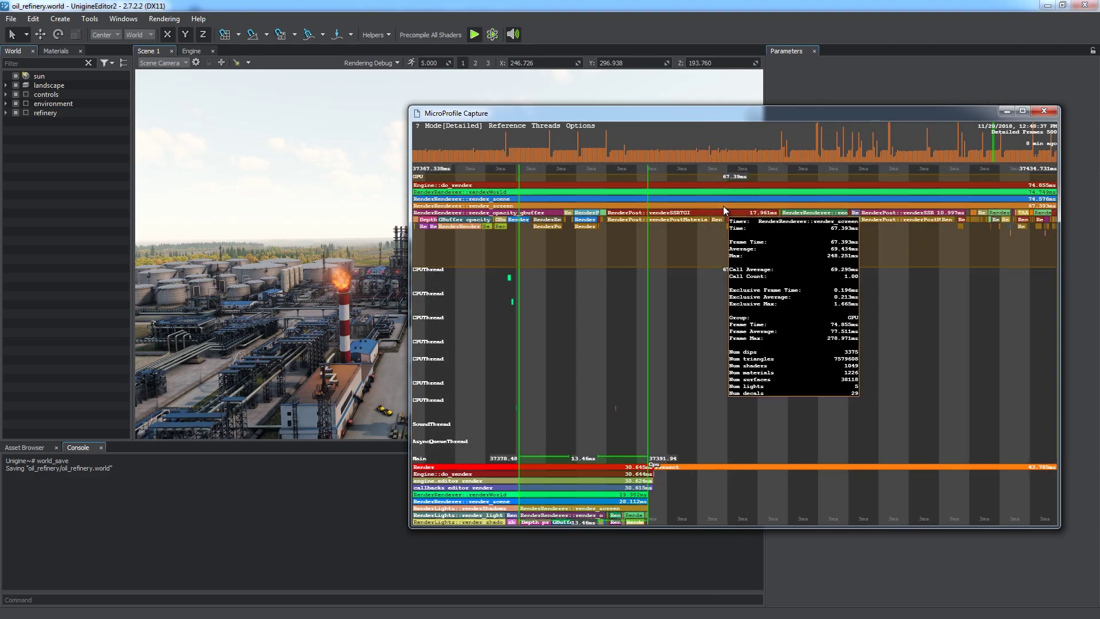
Step: Zoom the MicroProfile Capture timeline in and out to inspect the GPU render scopes
scroll(722, 218, up, 5)
scroll(712, 242, up, 3)
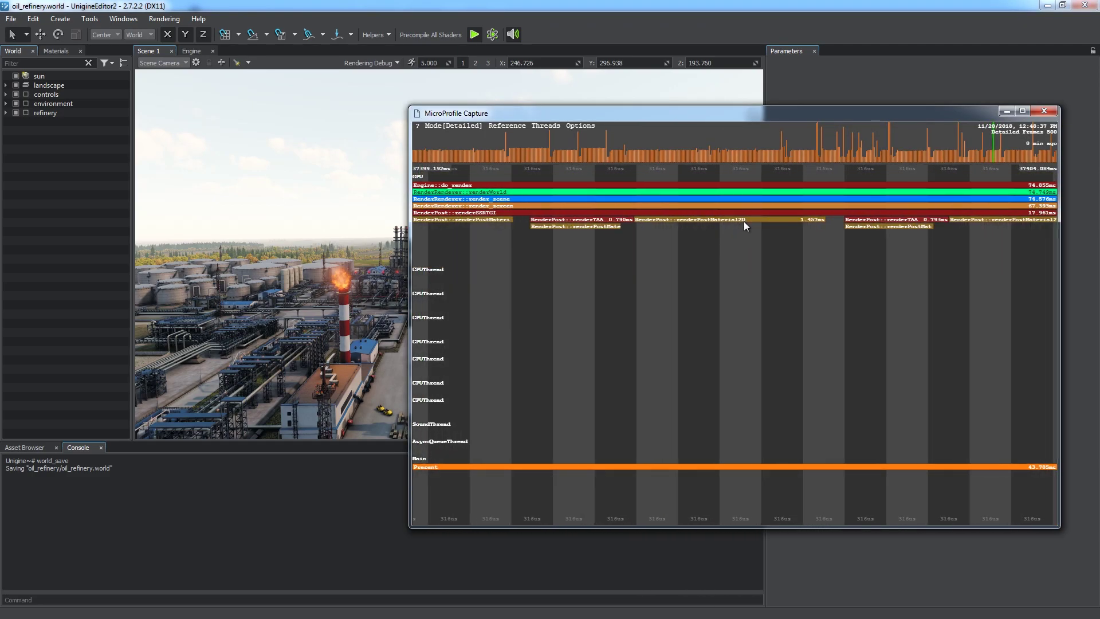
scroll(764, 217, up, 3)
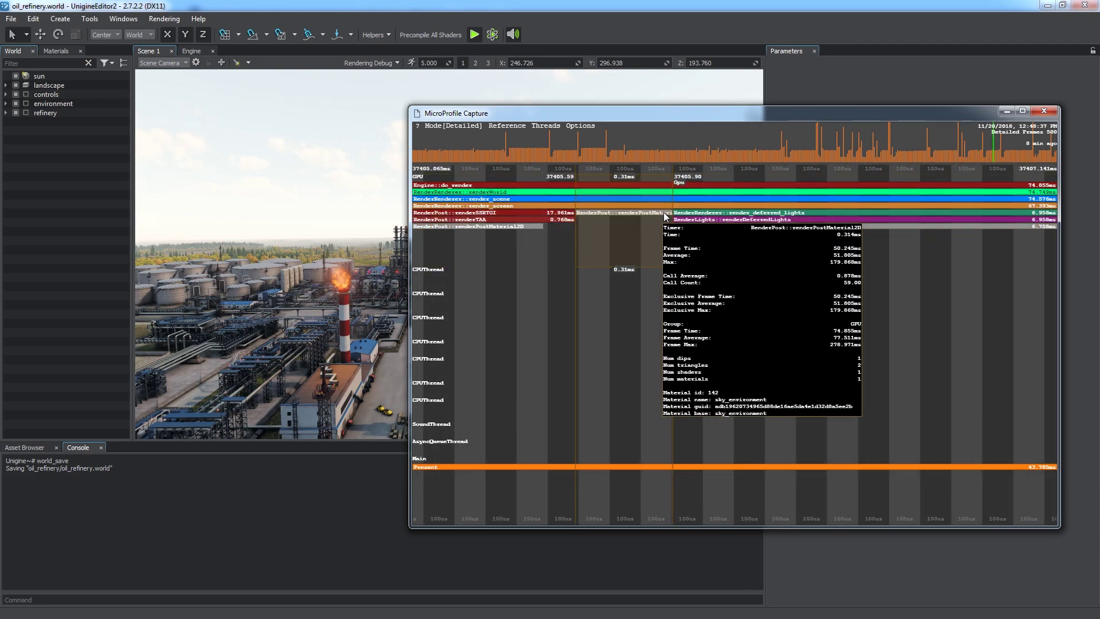
scroll(789, 328, down, 5)
scroll(802, 361, up, 5)
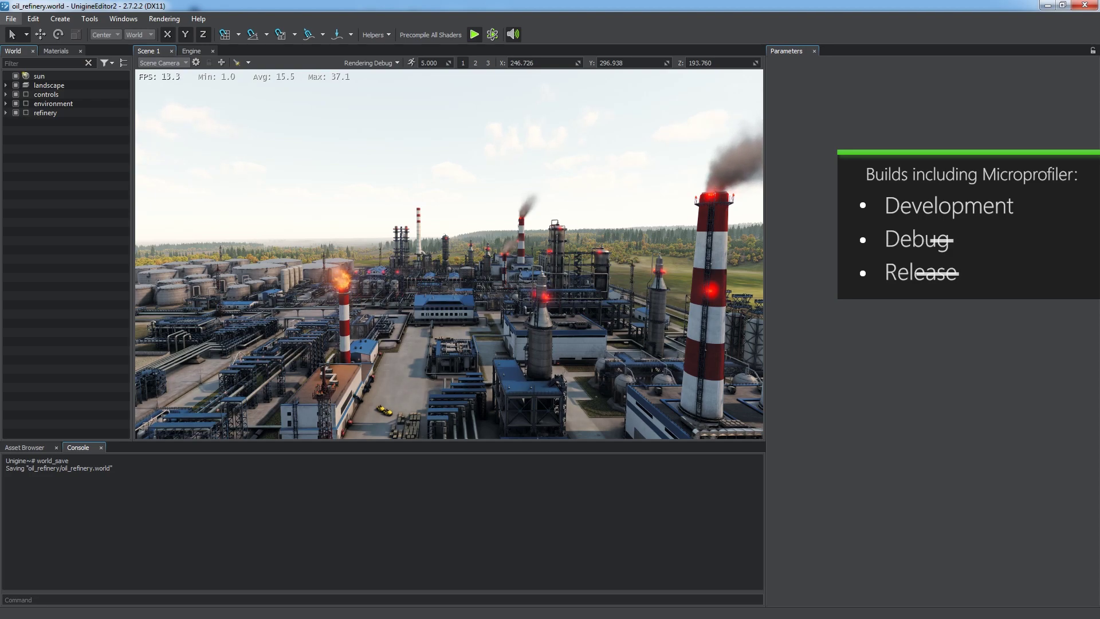
Step: Run microprofile_info in the Console, which reports 'Microprofile not compiled', then close the editor
click(216, 599)
text(microprofile_info)
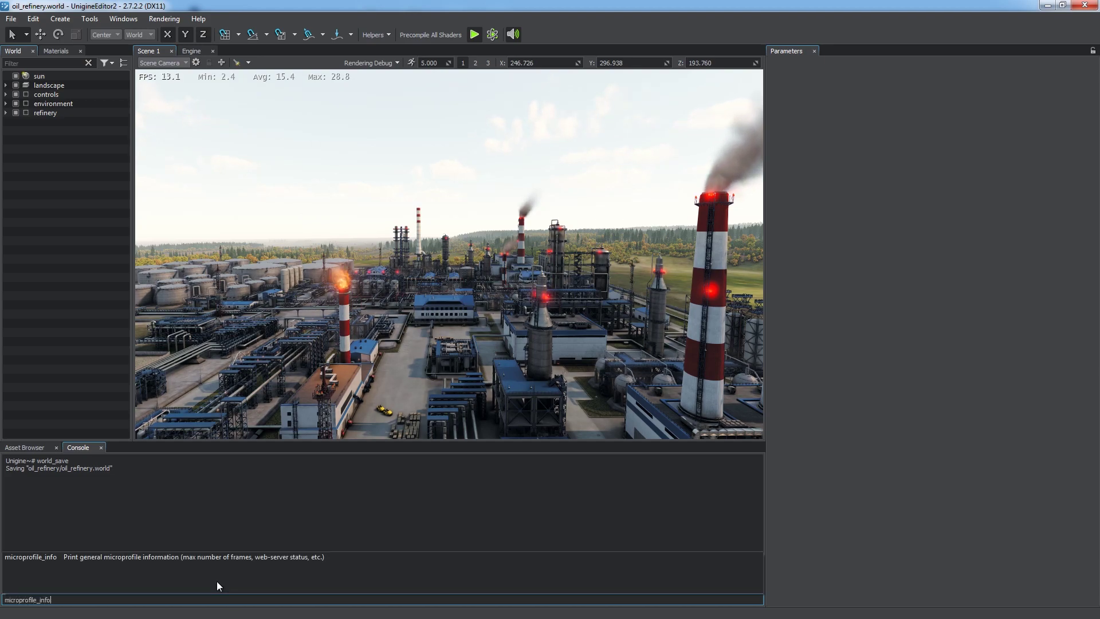
key(Return)
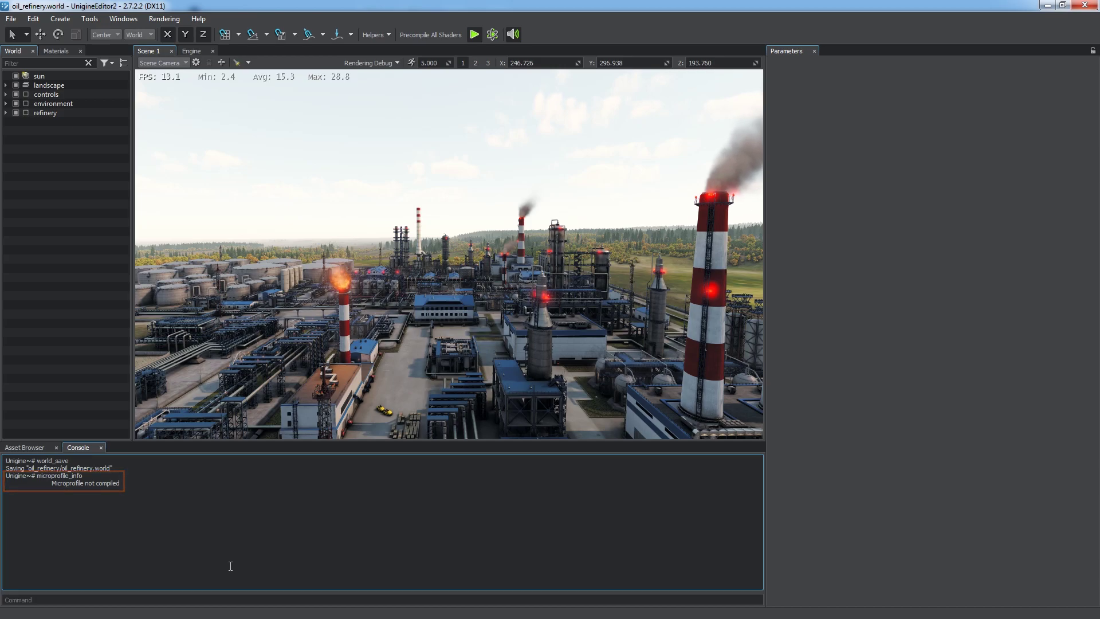
click(1084, 6)
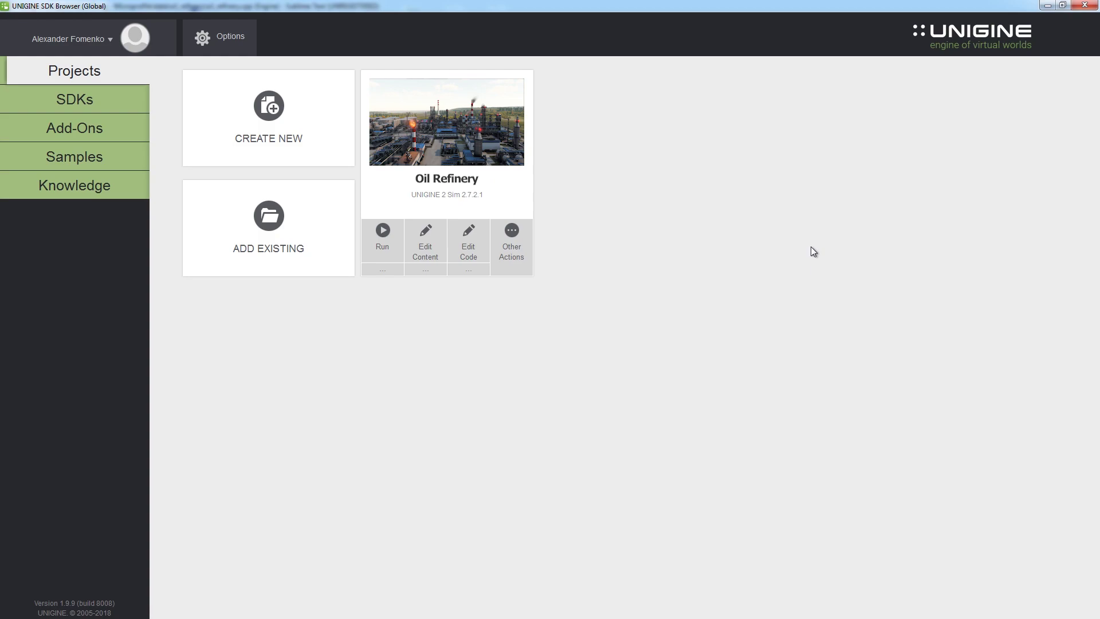
Step: Change Oil Refinery's engine build from Release to Development in Configure Project and update the configuration
click(514, 262)
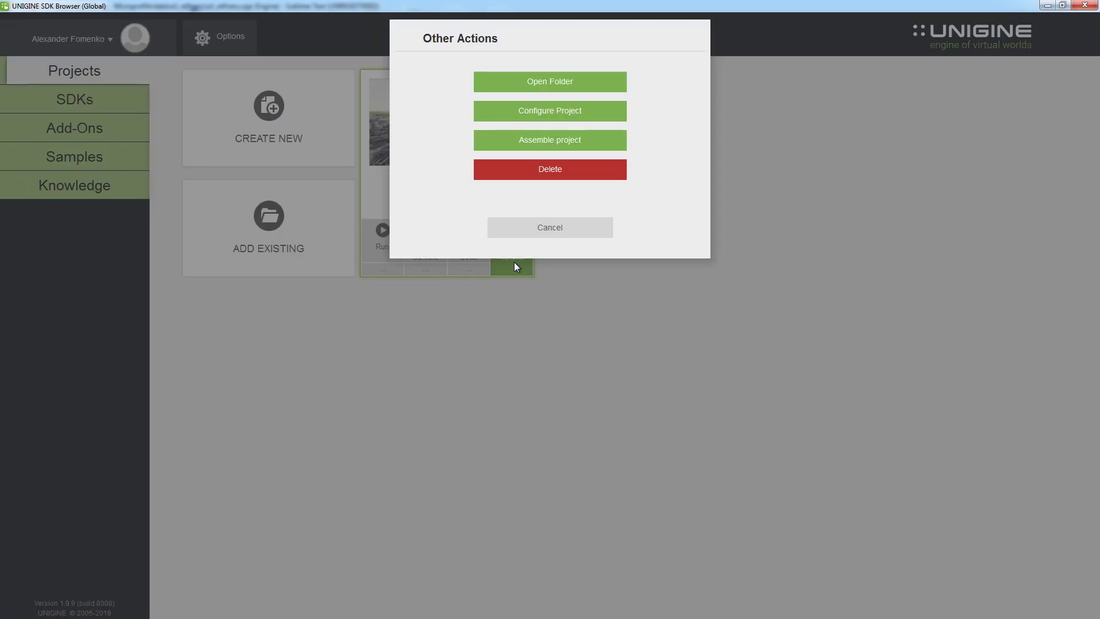
click(581, 109)
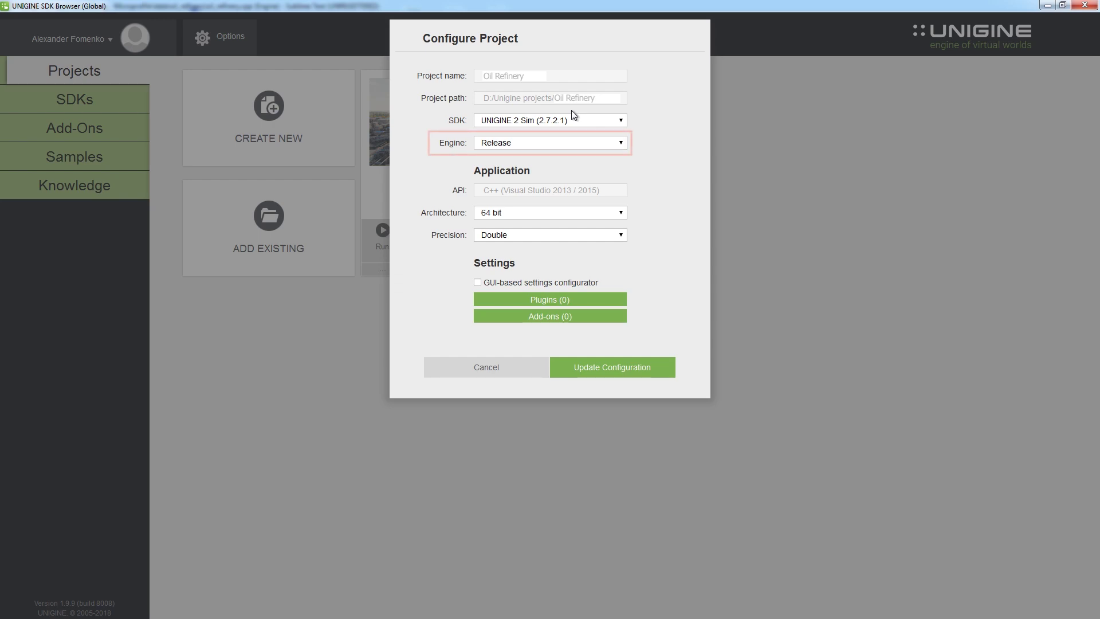
click(612, 144)
click(611, 130)
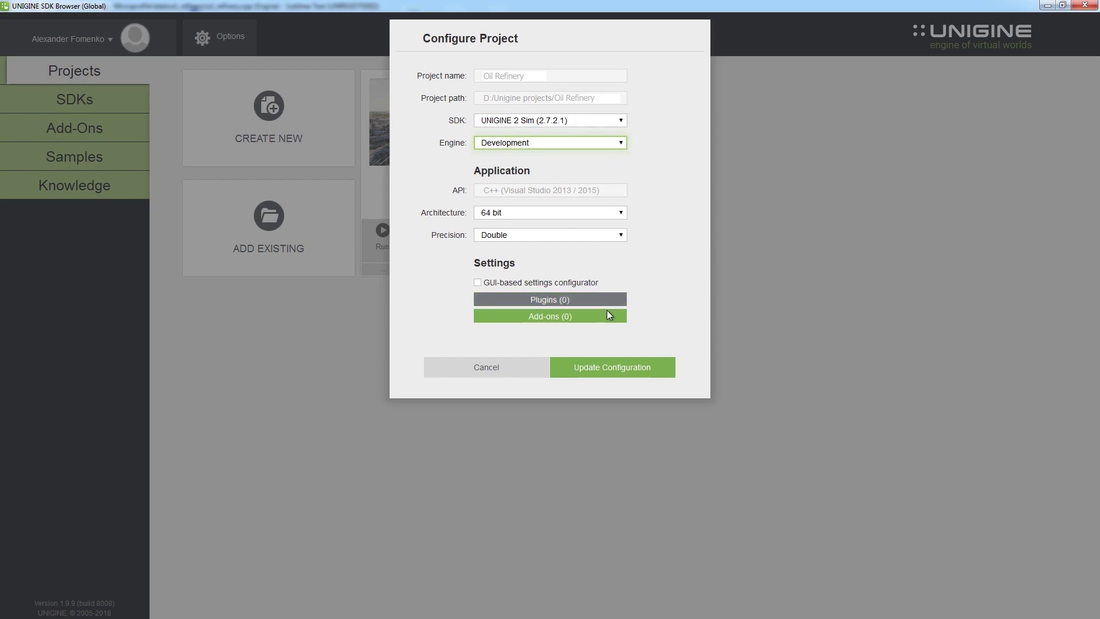
click(600, 368)
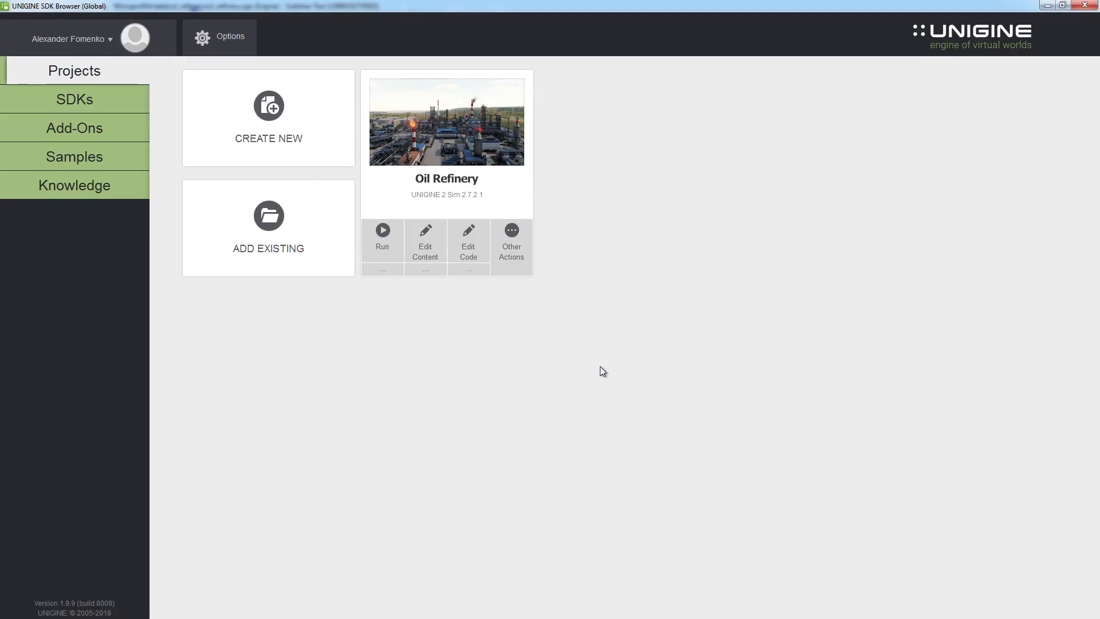
Step: Reopen Oil Refinery, confirm via microprofile_info that the web server is enabled, and launch MicroProfile from Tools
click(436, 249)
click(78, 447)
click(72, 598)
text(micro)
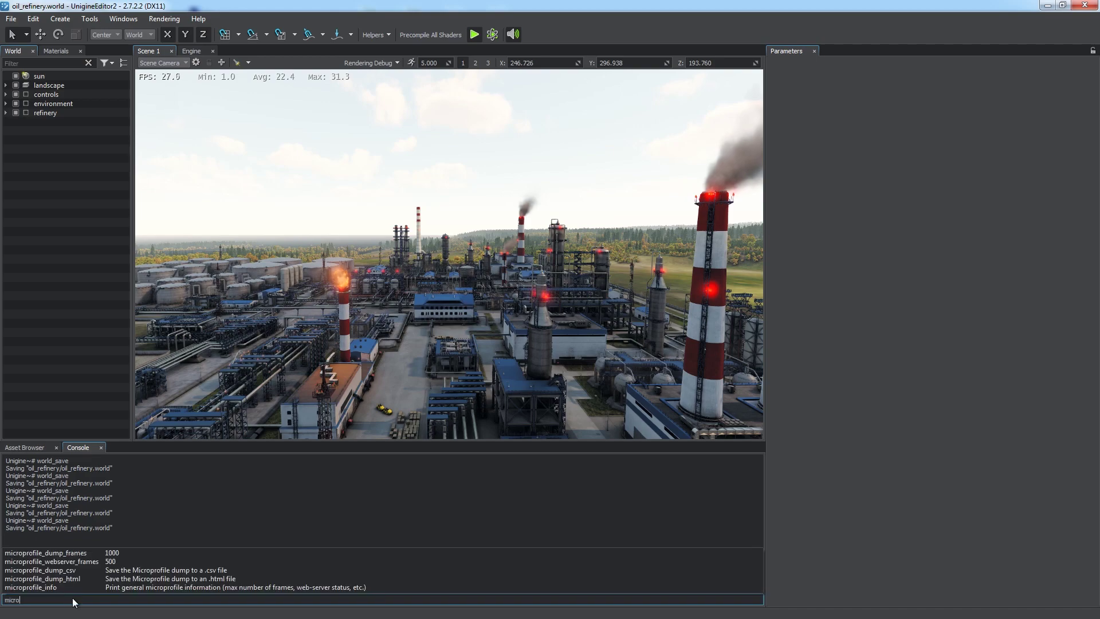
key(Up)
key(Return)
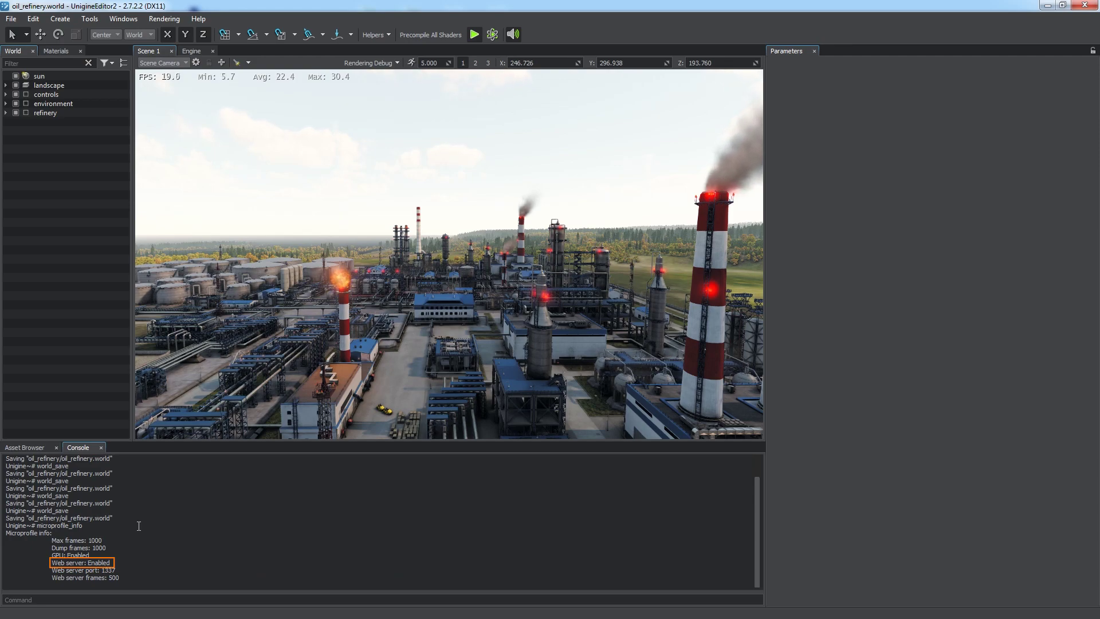
click(82, 18)
click(91, 112)
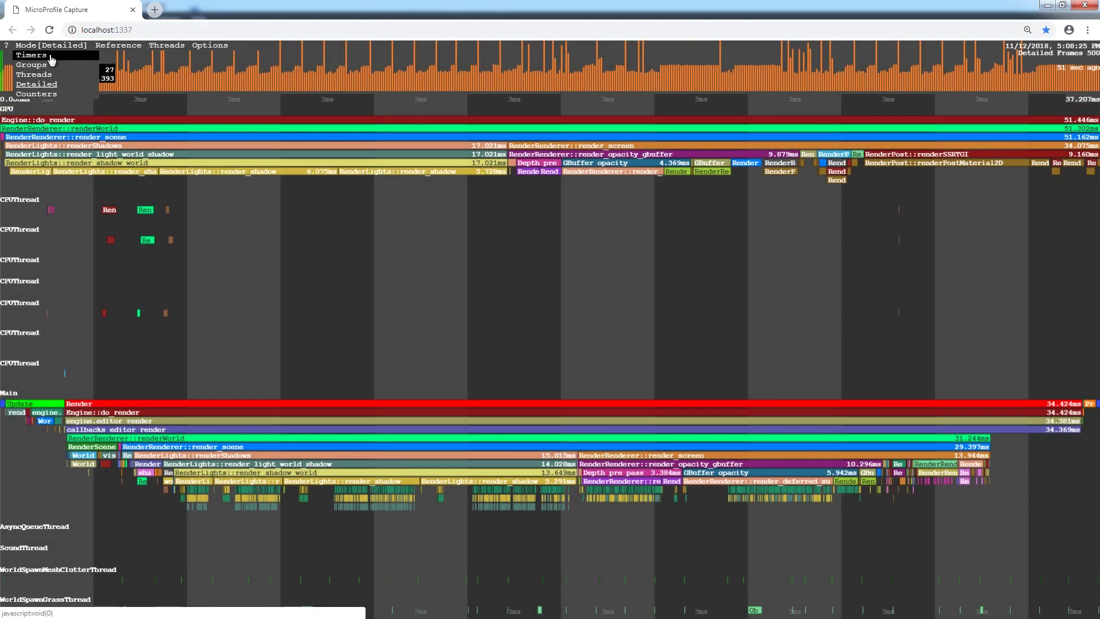
Step: View the Timers, Groups and Threads statistics, then switch back to Detailed mode
click(51, 57)
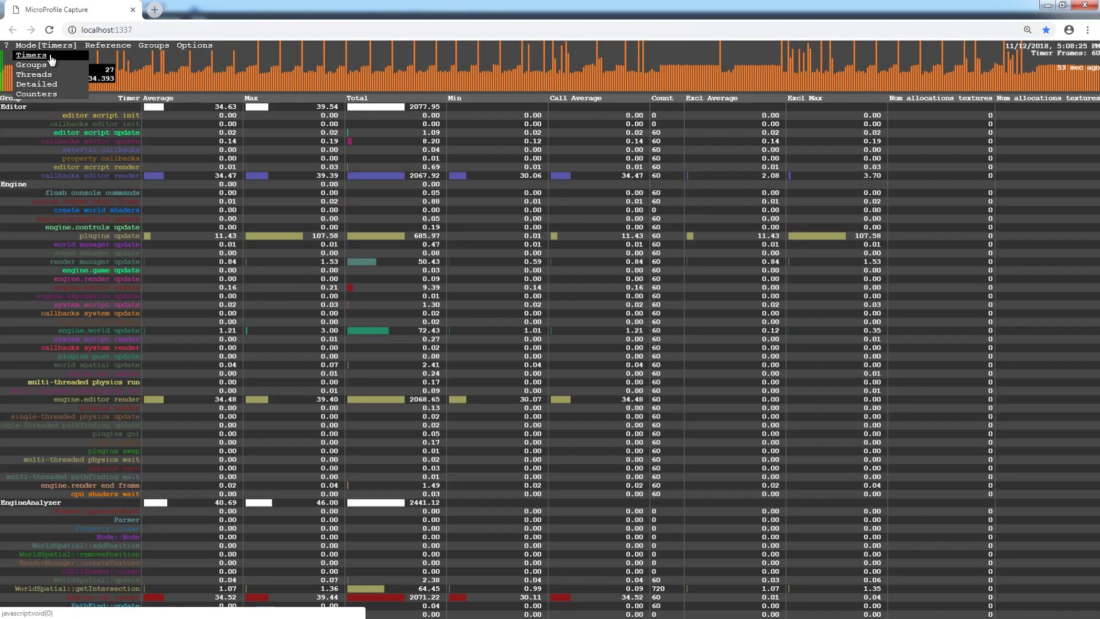
click(51, 65)
click(52, 75)
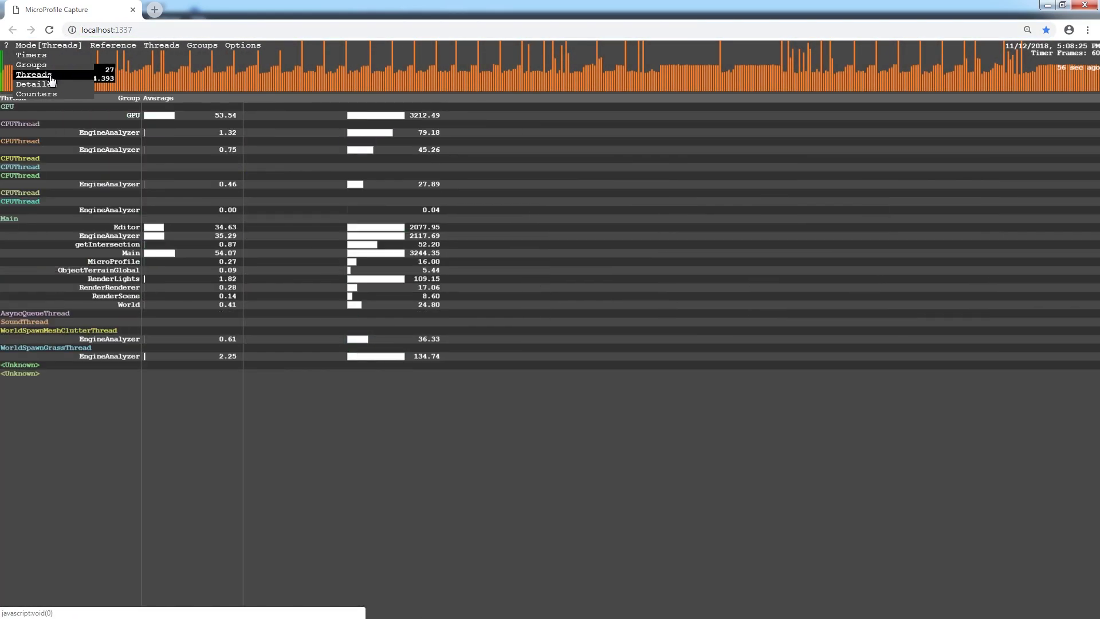
click(56, 84)
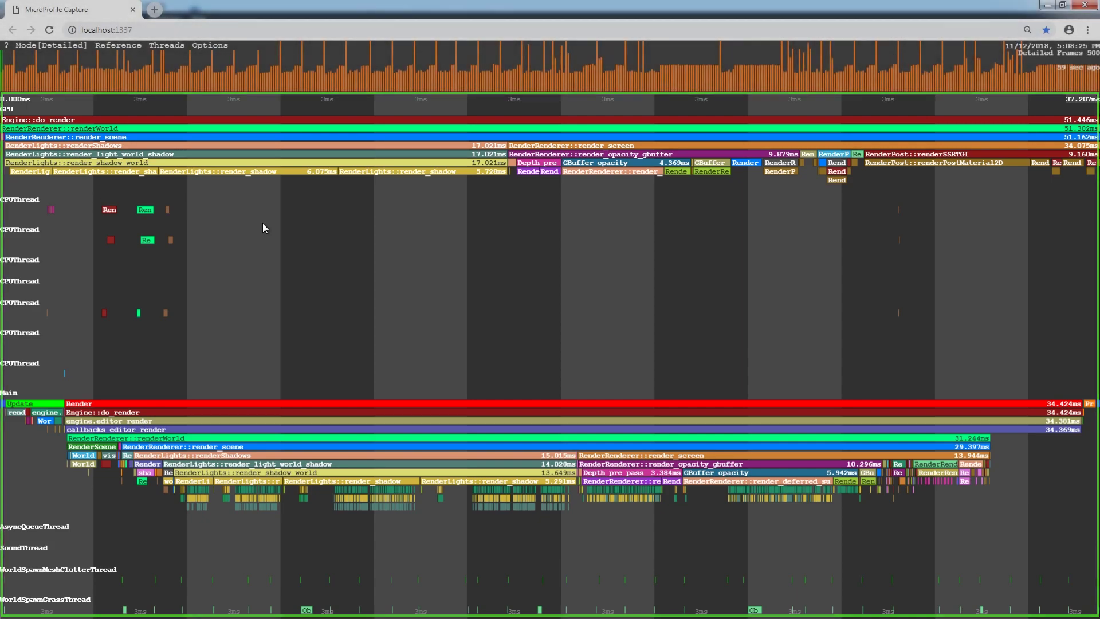
Step: Pan and zoom the detailed timeline out to cover several frames
drag(262, 224, 405, 305)
scroll(412, 228, down, 4)
scroll(412, 224, down, 8)
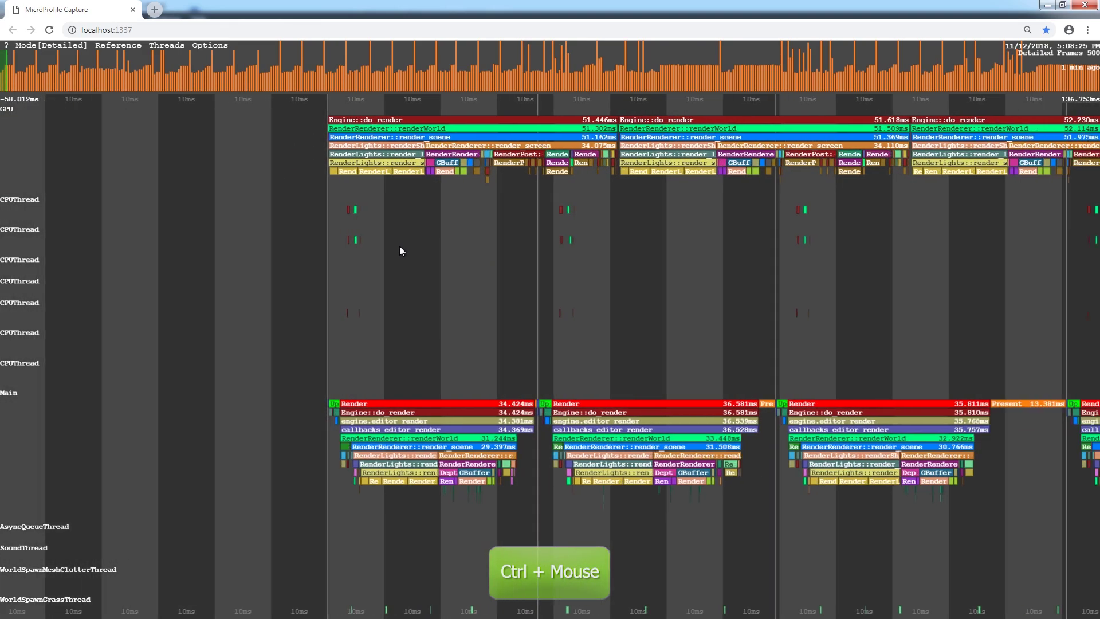
ctrl+drag(400, 246, 303, 261)
Step: Dismiss the Options > Help controls overlay permanently with Never Show
mouse_move(211, 46)
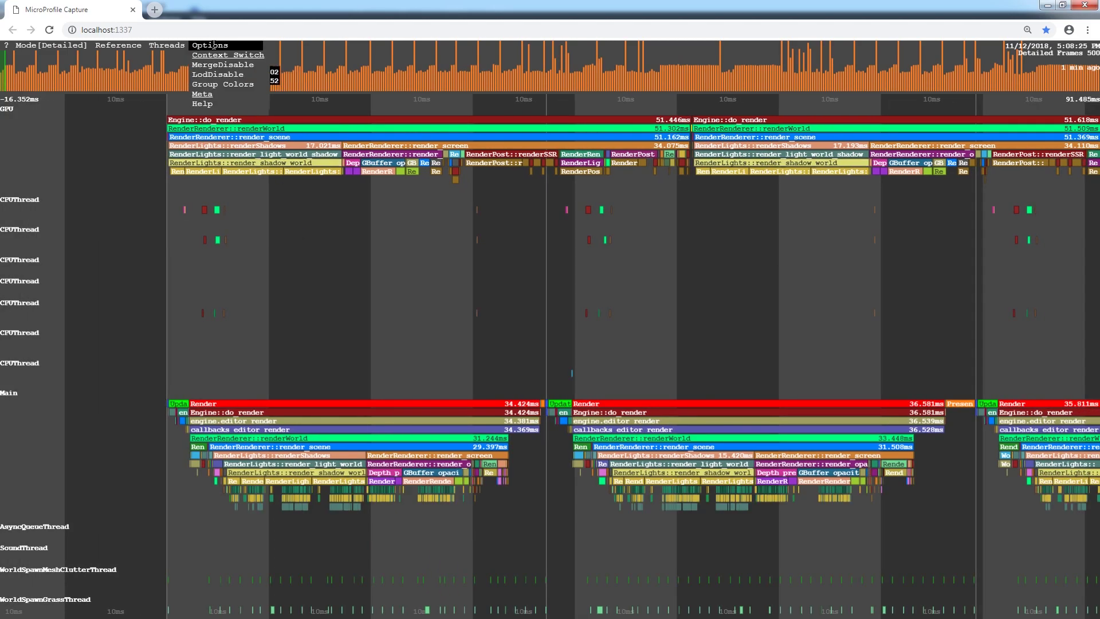
click(202, 105)
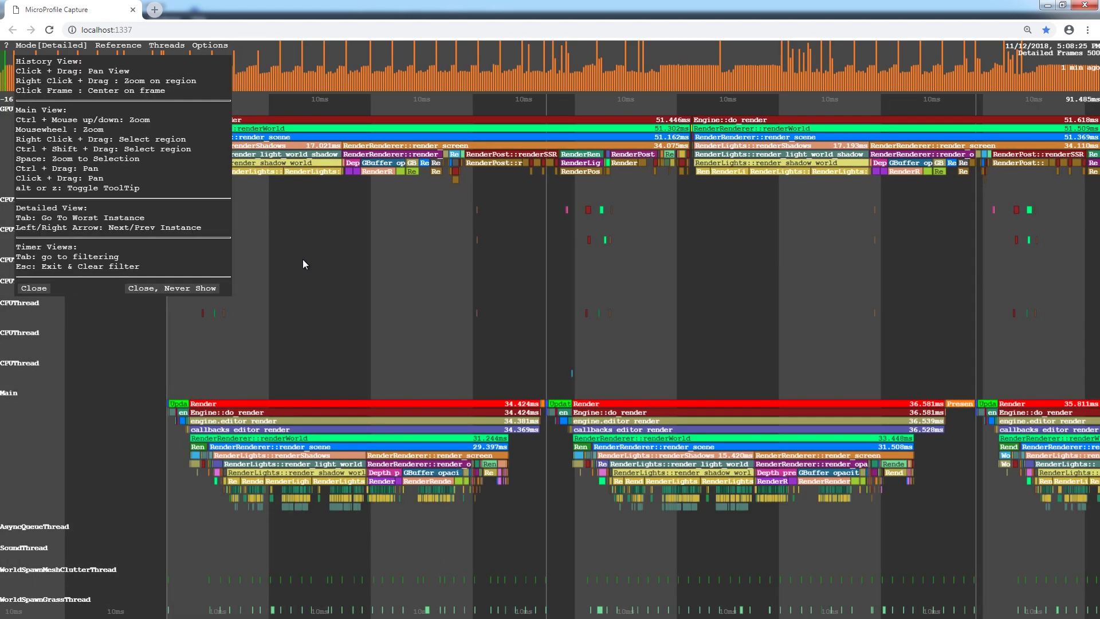
click(172, 288)
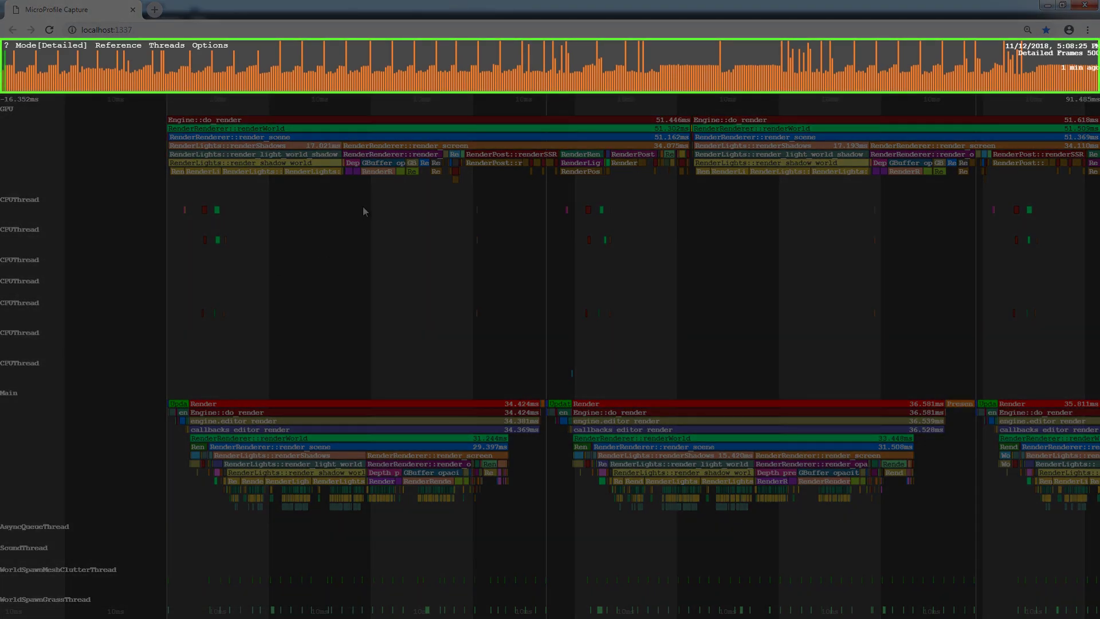
scroll(363, 218, down, 5)
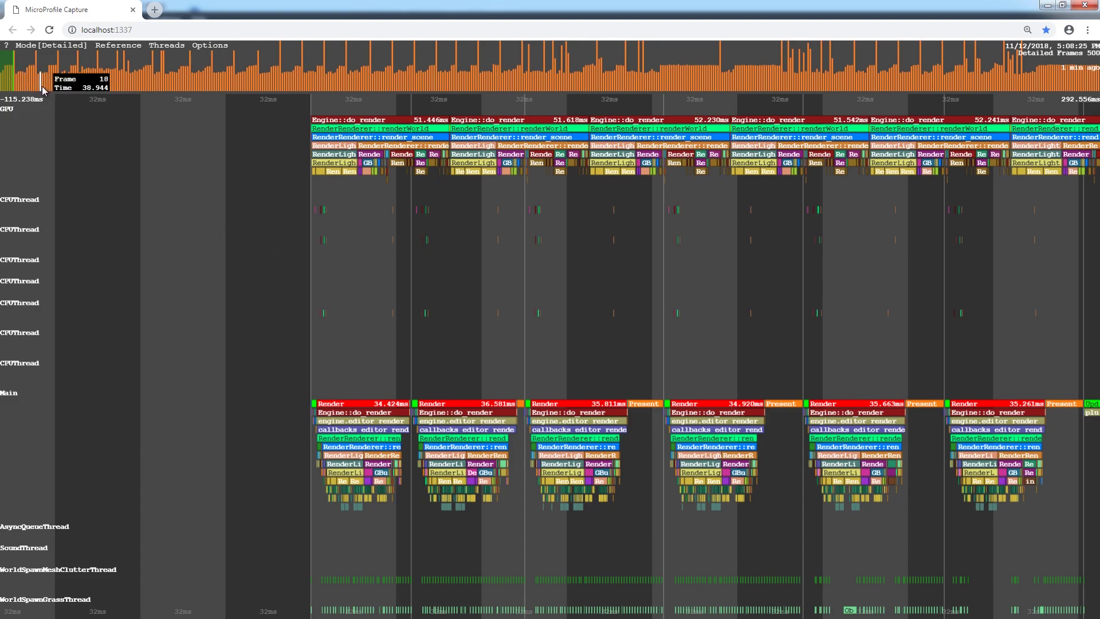
Step: Step the timeline through frames 55, 65 and later ones using the frame history bar
click(122, 89)
click(145, 85)
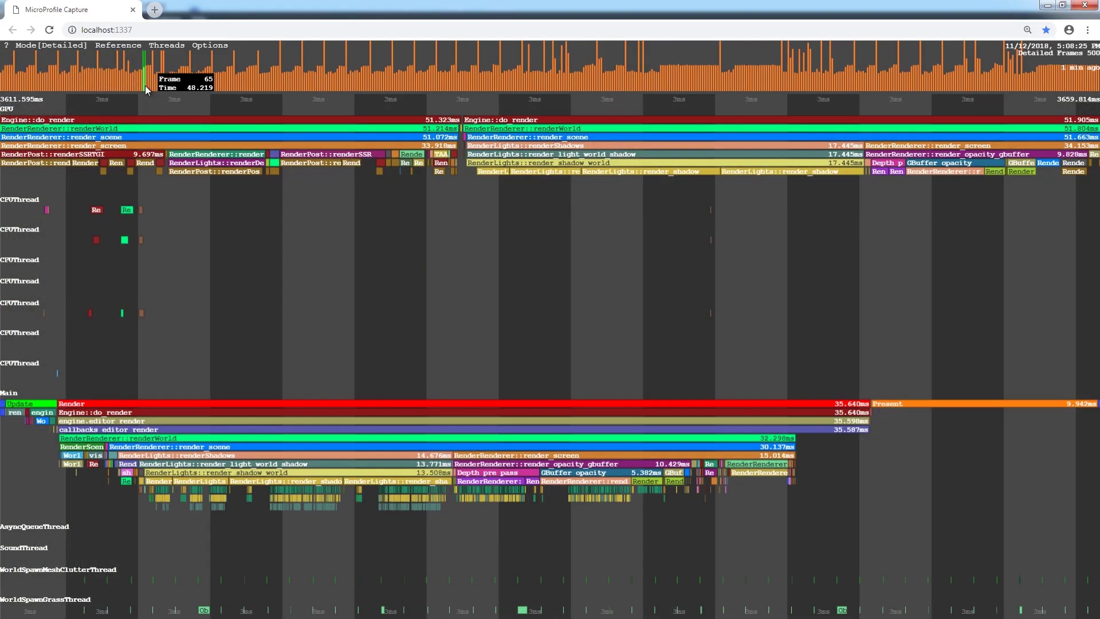
click(152, 83)
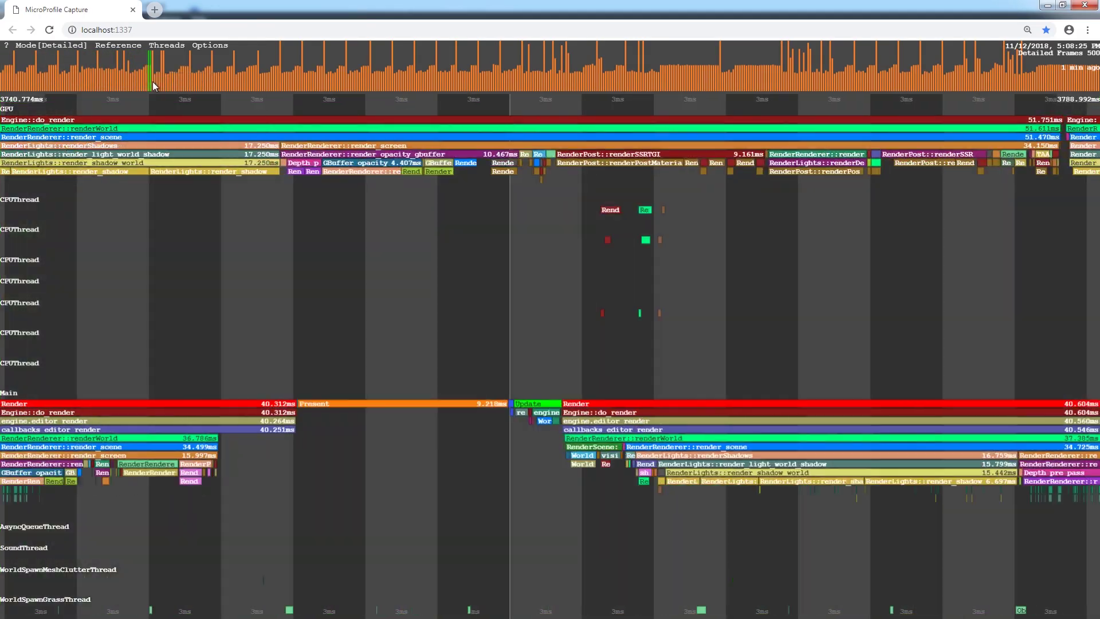
drag(153, 81, 1097, 75)
scroll(827, 253, down, 5)
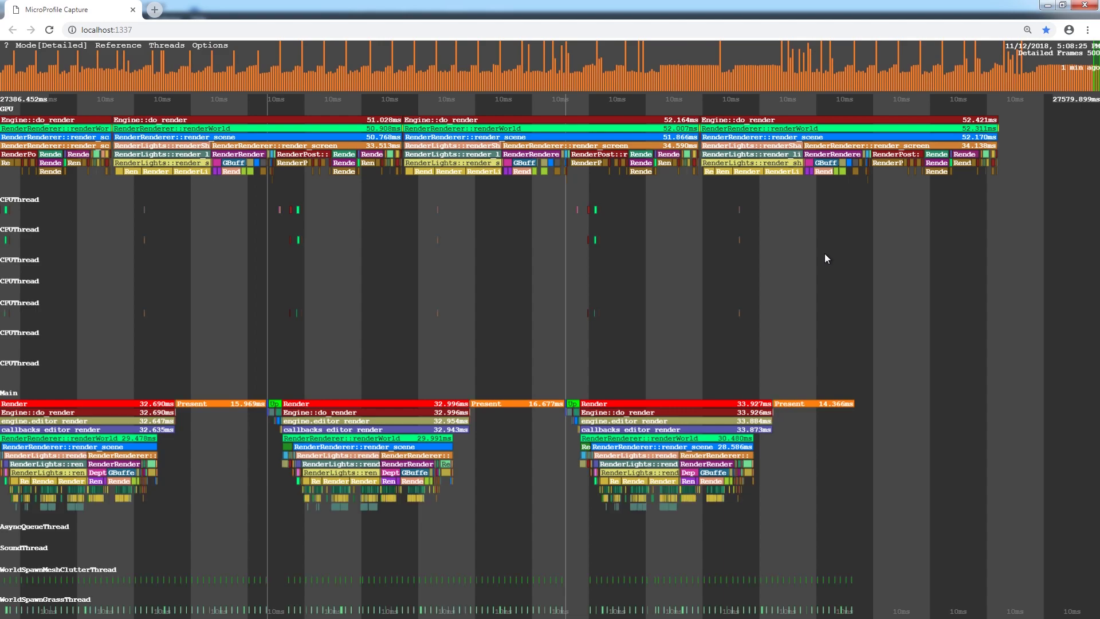
scroll(547, 241, up, 3)
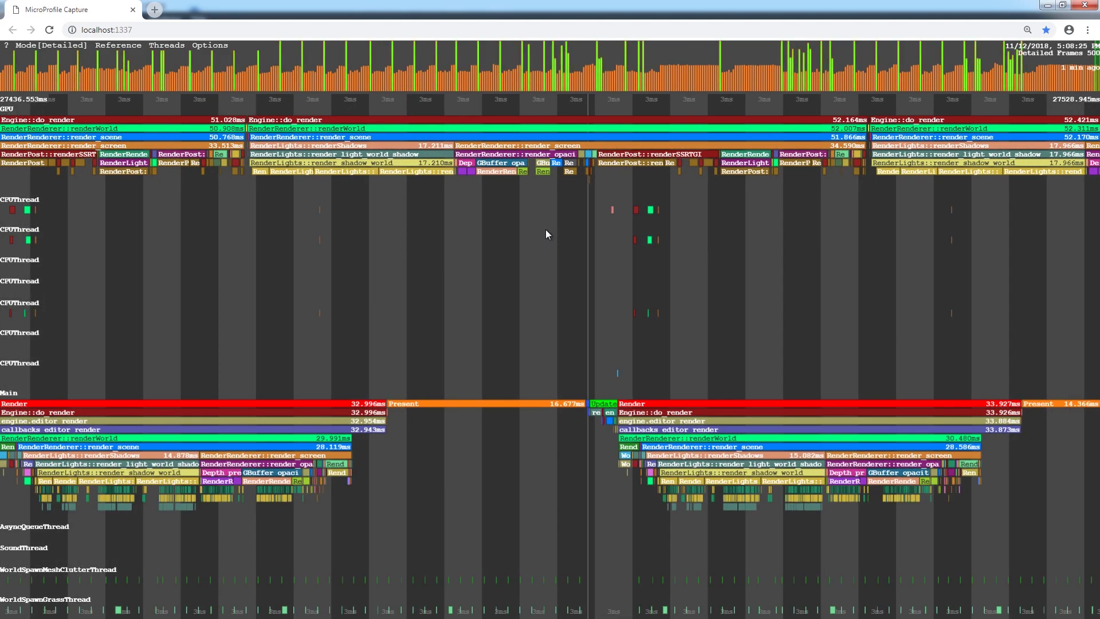
Step: Raise the Reference frame time so no history bars exceed it
mouse_move(118, 46)
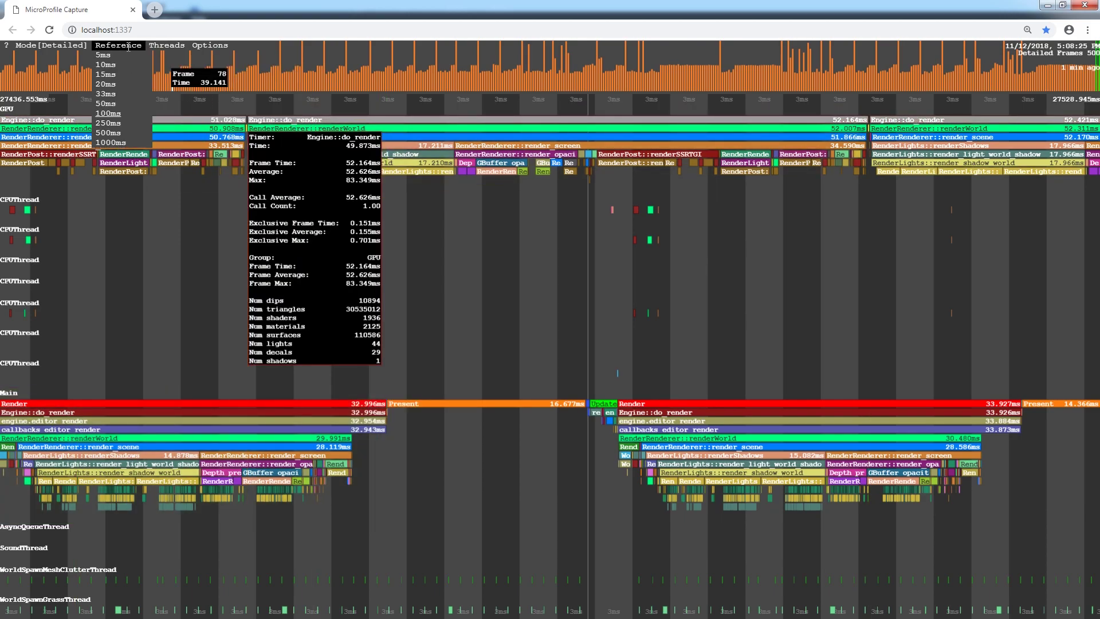
click(107, 114)
scroll(497, 260, down, 2)
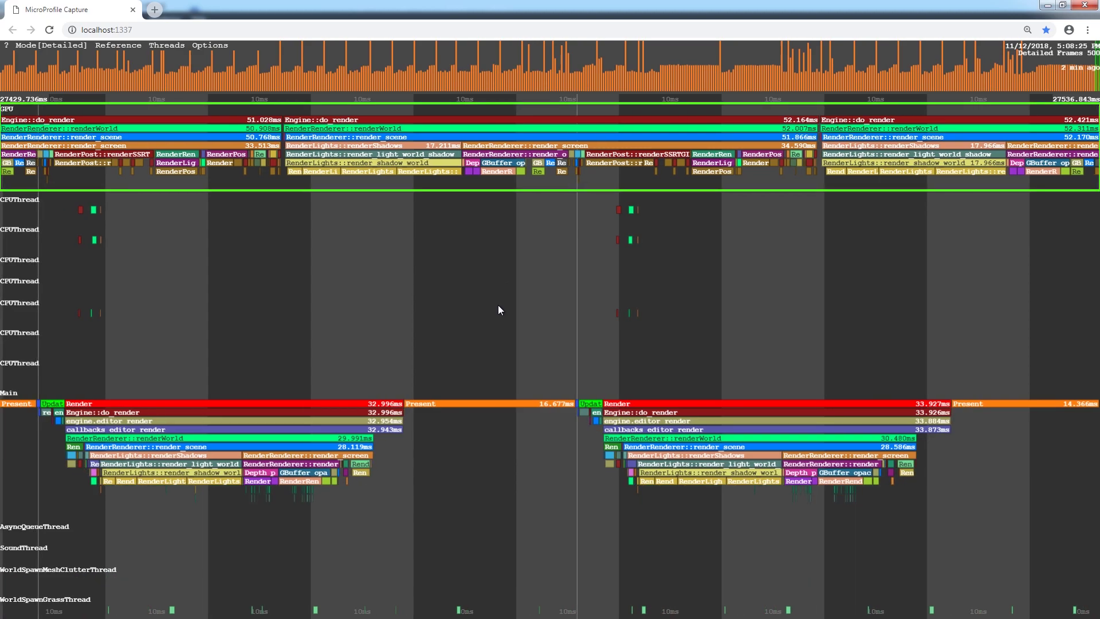
Step: Filter the timeline to GPU and Main, add WorldSpawnGrassThread, then show all threads again
drag(500, 302, 514, 318)
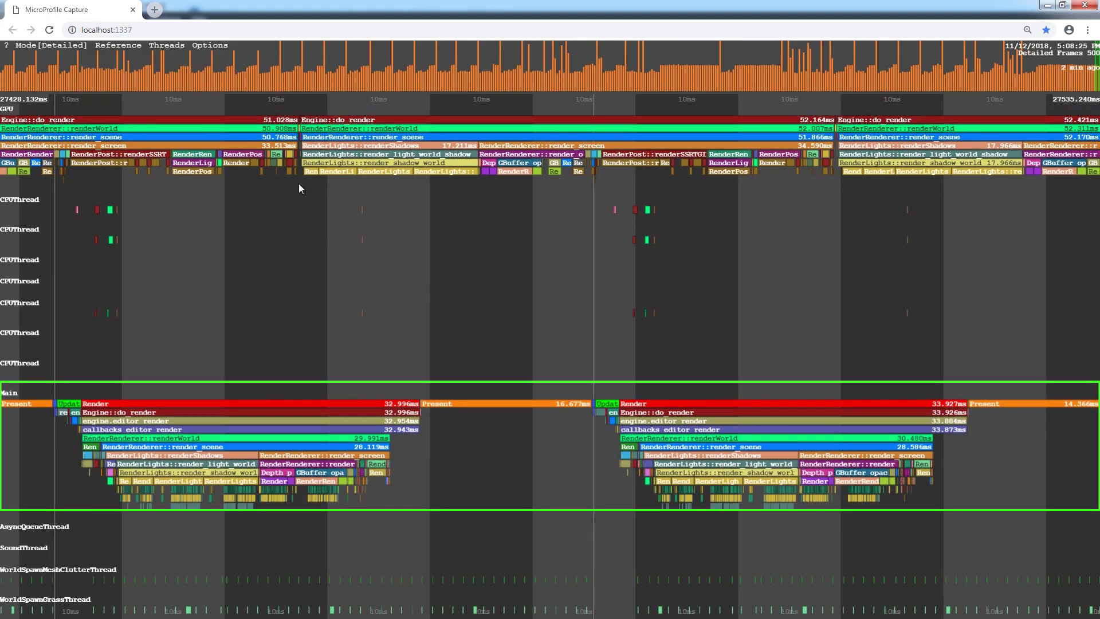
click(161, 55)
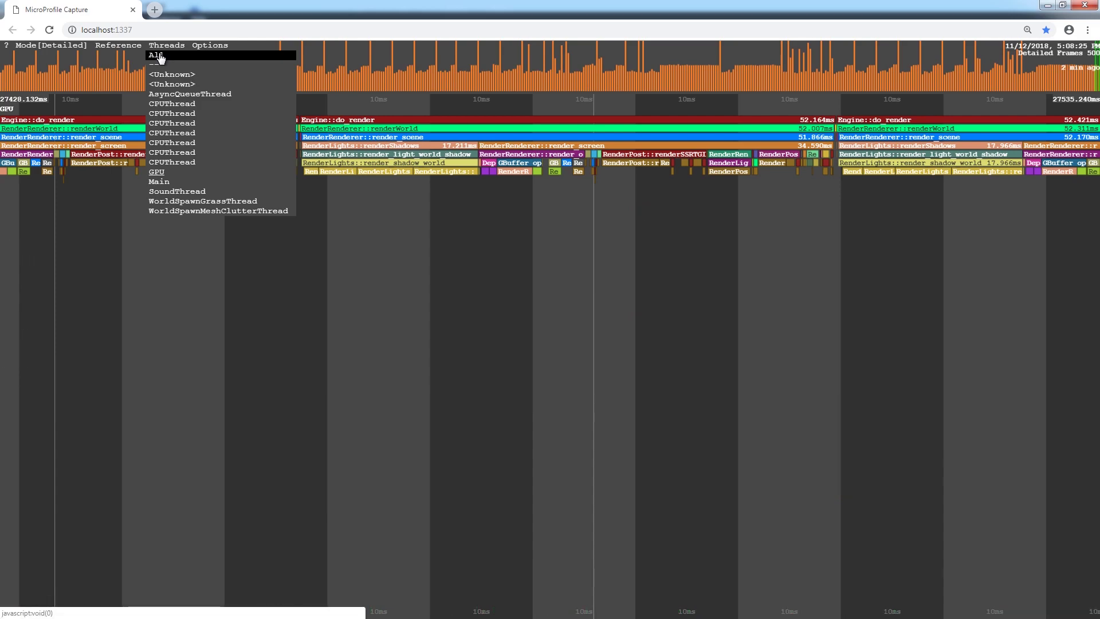
click(185, 181)
click(183, 201)
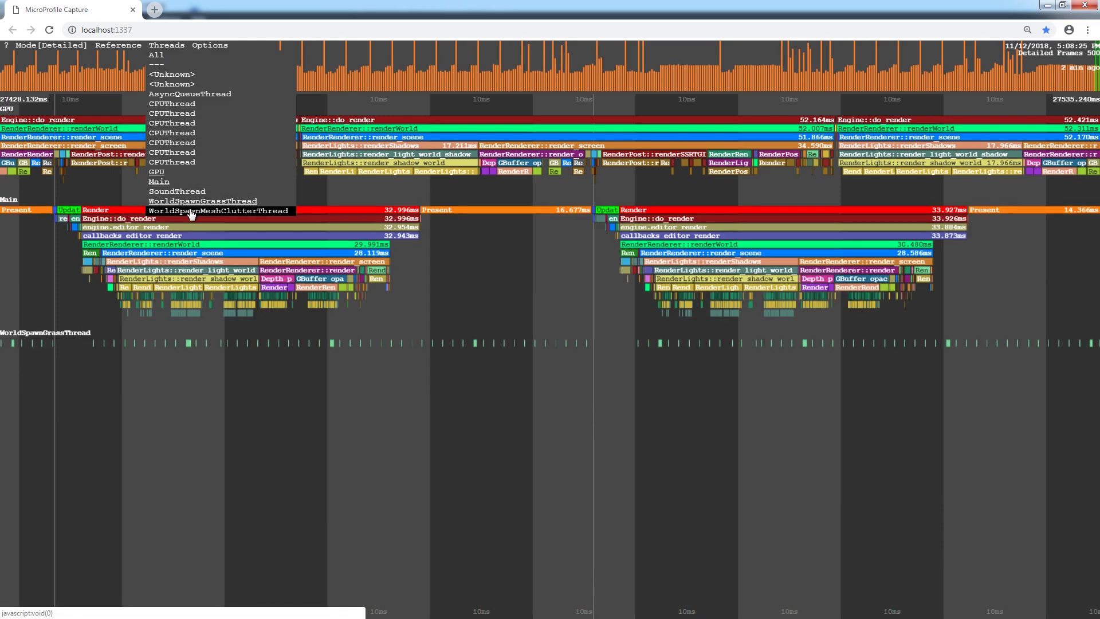
click(156, 55)
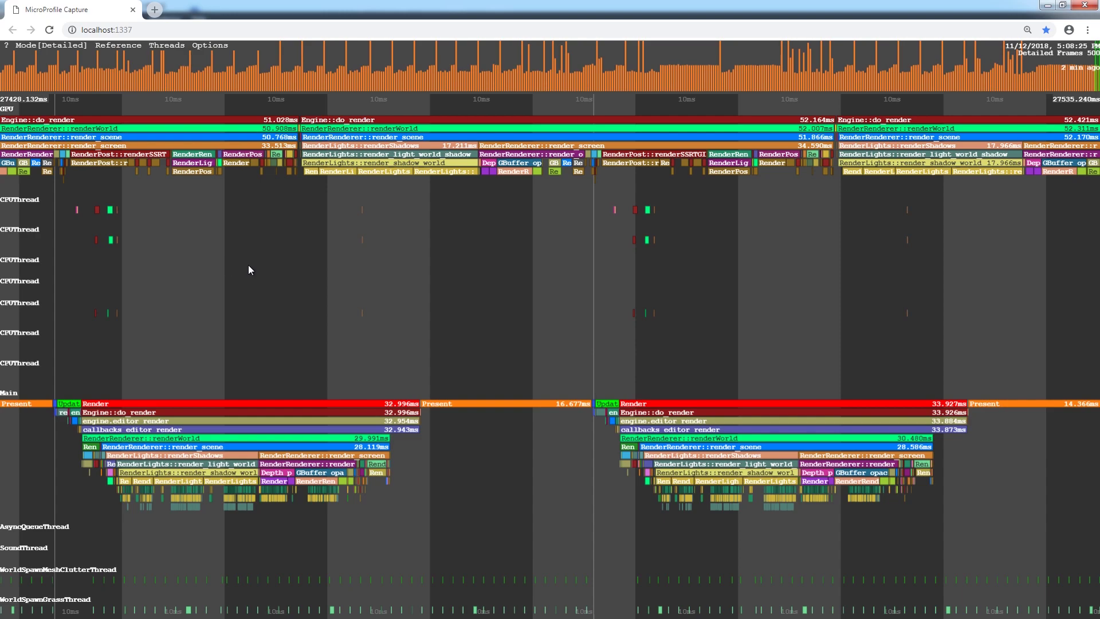
Step: Pan the timeline slightly later and zoom out to fit two frames
drag(466, 262, 433, 270)
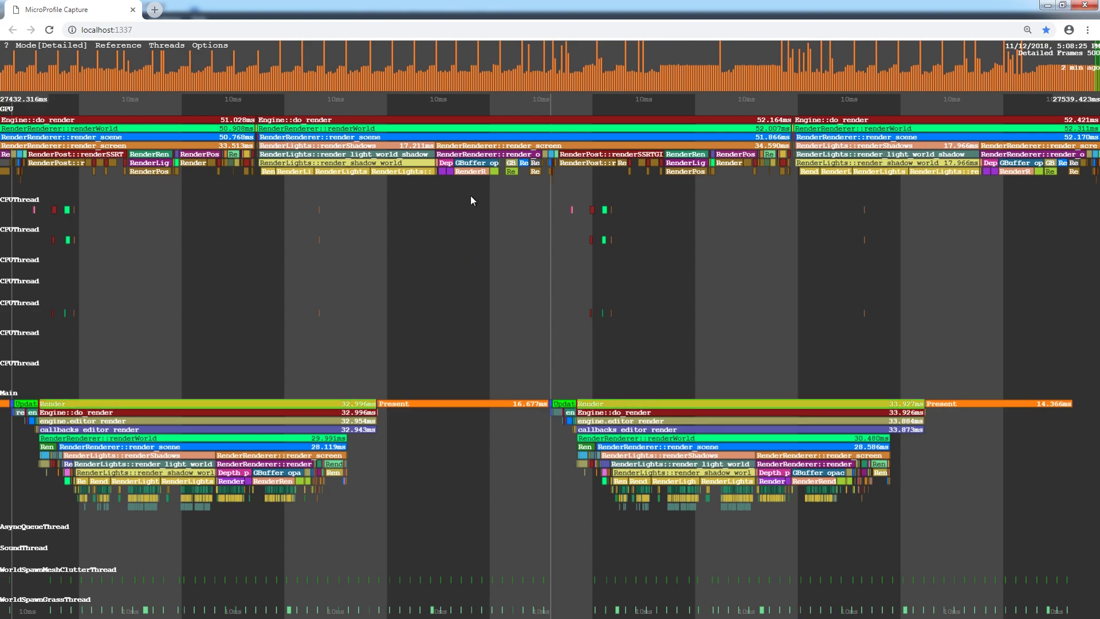
mouse_move(292, 119)
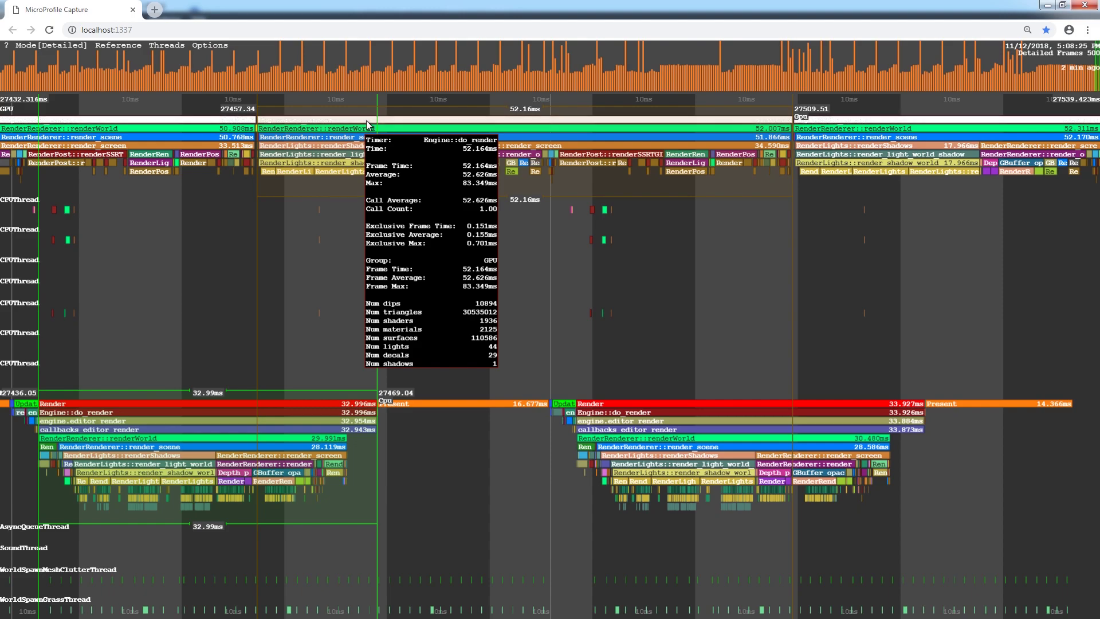
scroll(392, 311, down, 1)
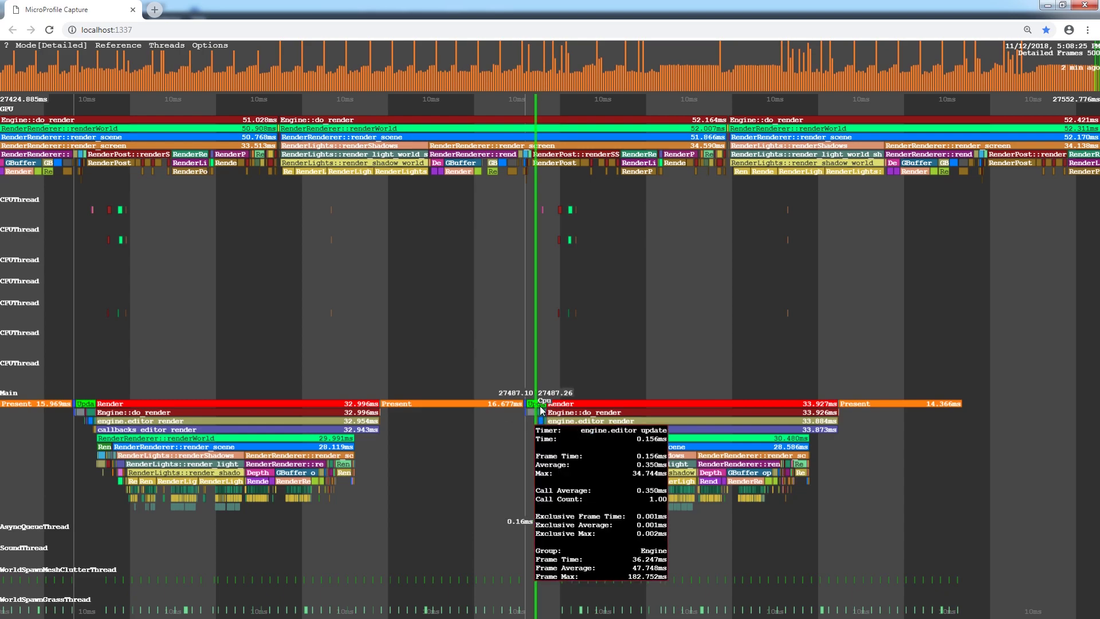
mouse_move(567, 410)
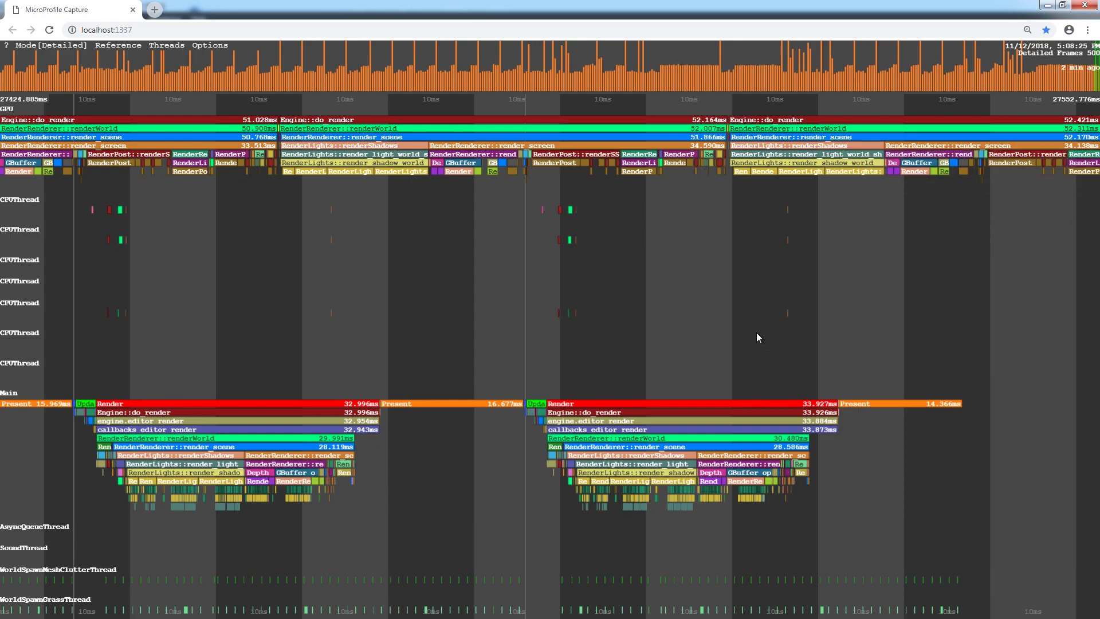
Step: Zoom to one GPU frame's Engine::do_render span, then onto its RenderLights::renderShadows work
click(685, 119)
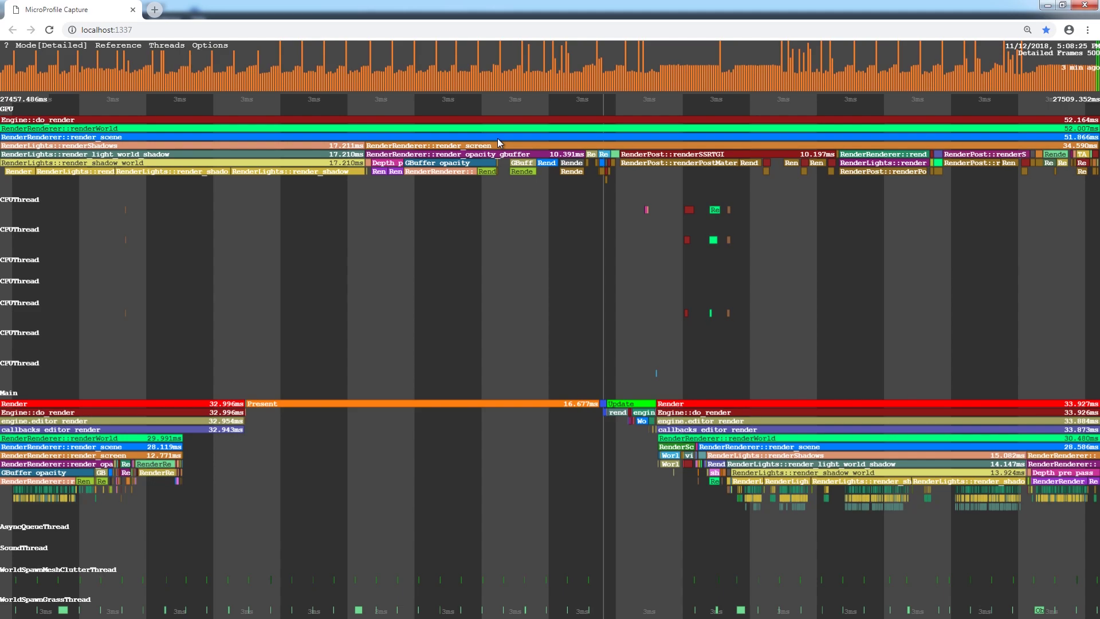
mouse_move(322, 147)
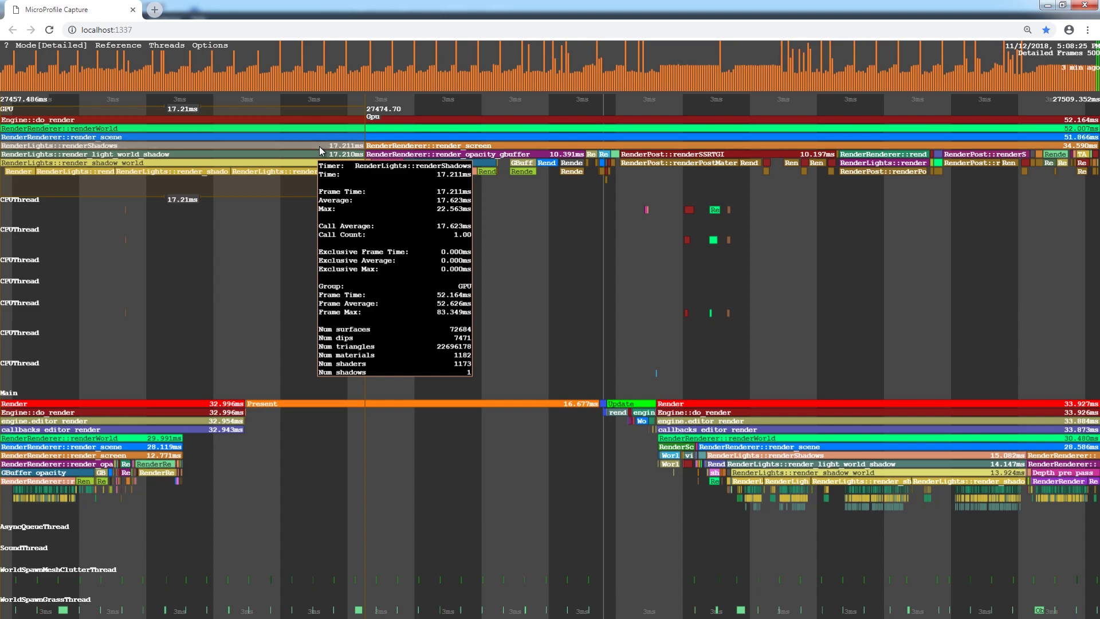
click(318, 146)
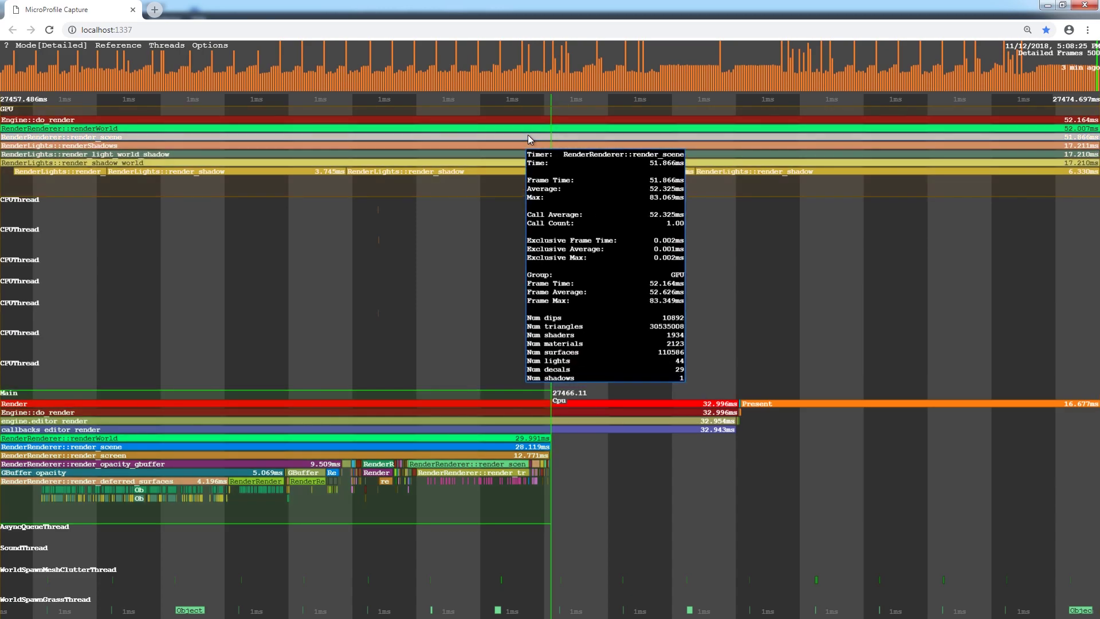
Step: Zoom back out over the GPU frame to show the post-processing passes, checking renderSSR stats
scroll(527, 139, down, 3)
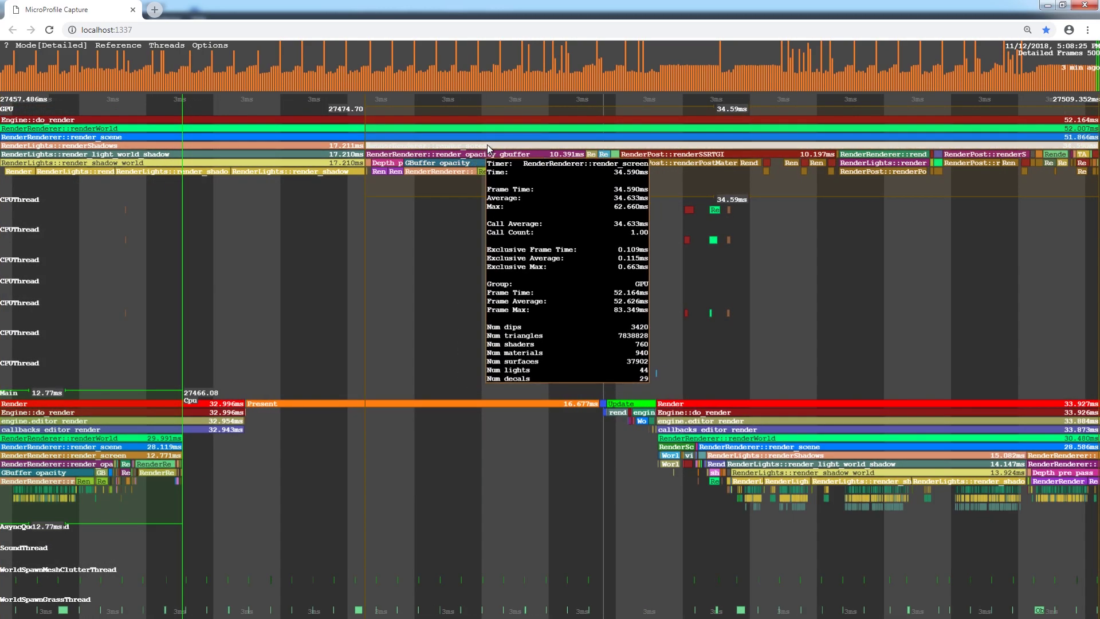
scroll(487, 144, up, 2)
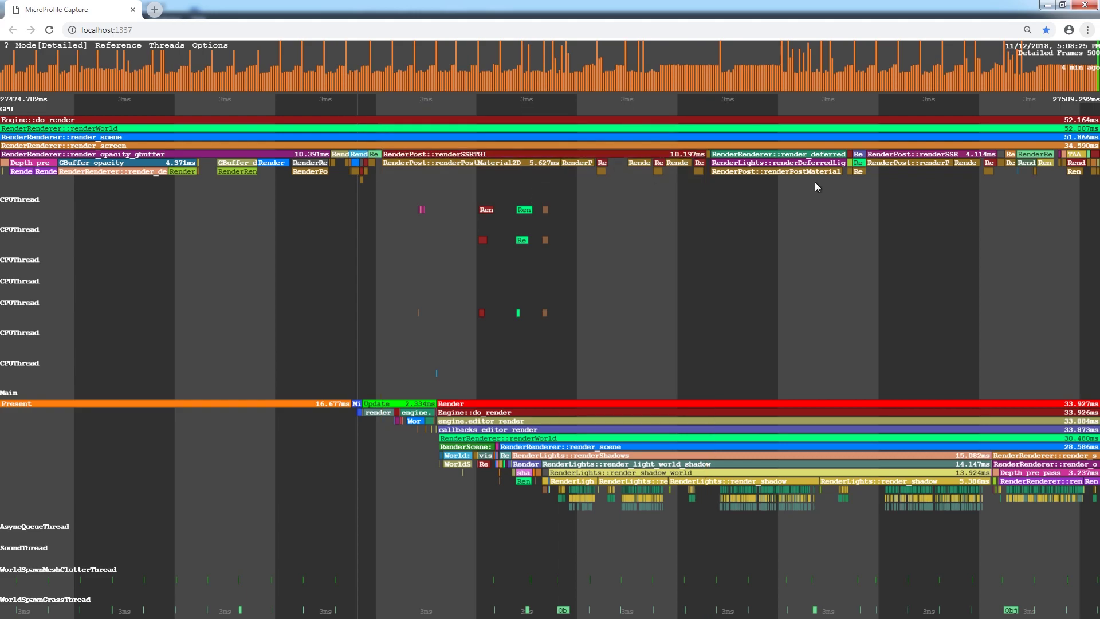
mouse_move(890, 161)
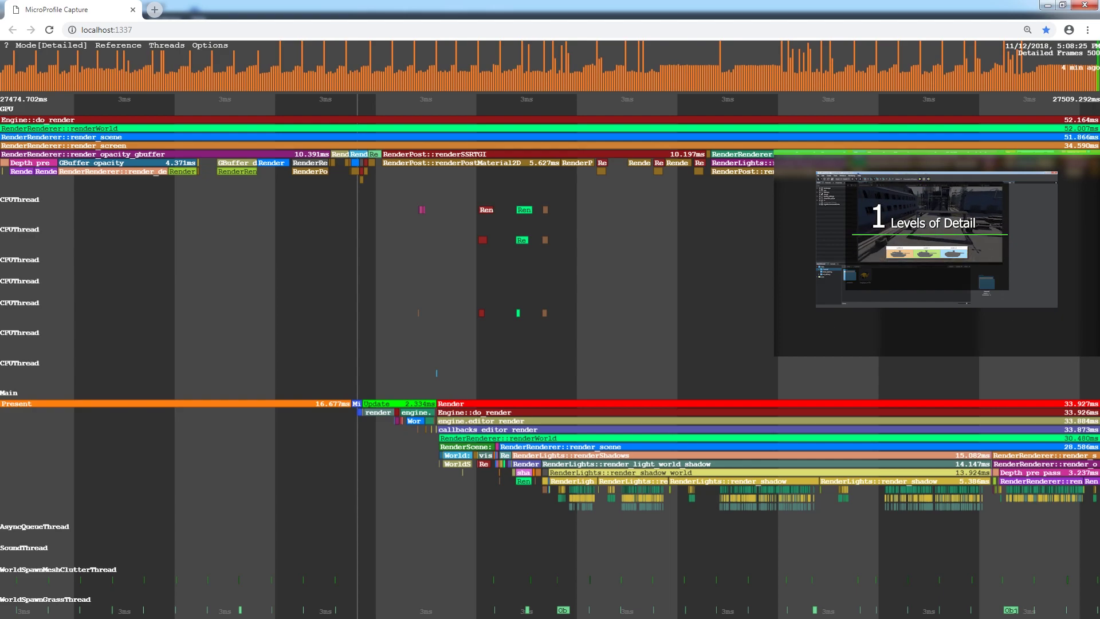
scroll(855, 400, down, 2)
scroll(870, 247, down, 3)
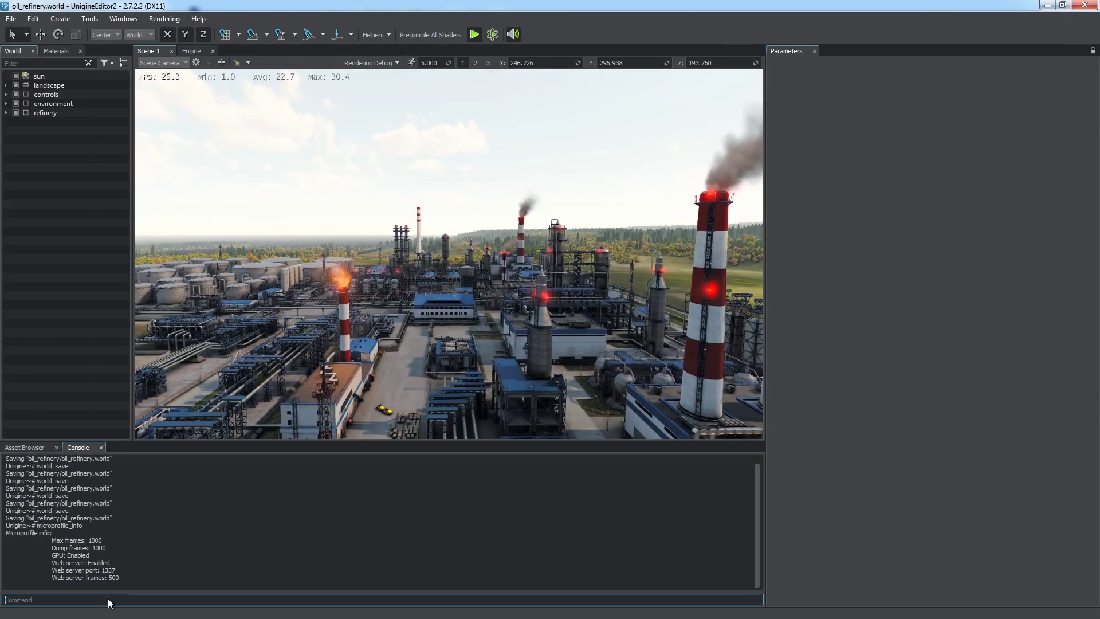
Step: Enter microprofile_dump_csv in the Console Command field from the micro suggestions
text(micro)
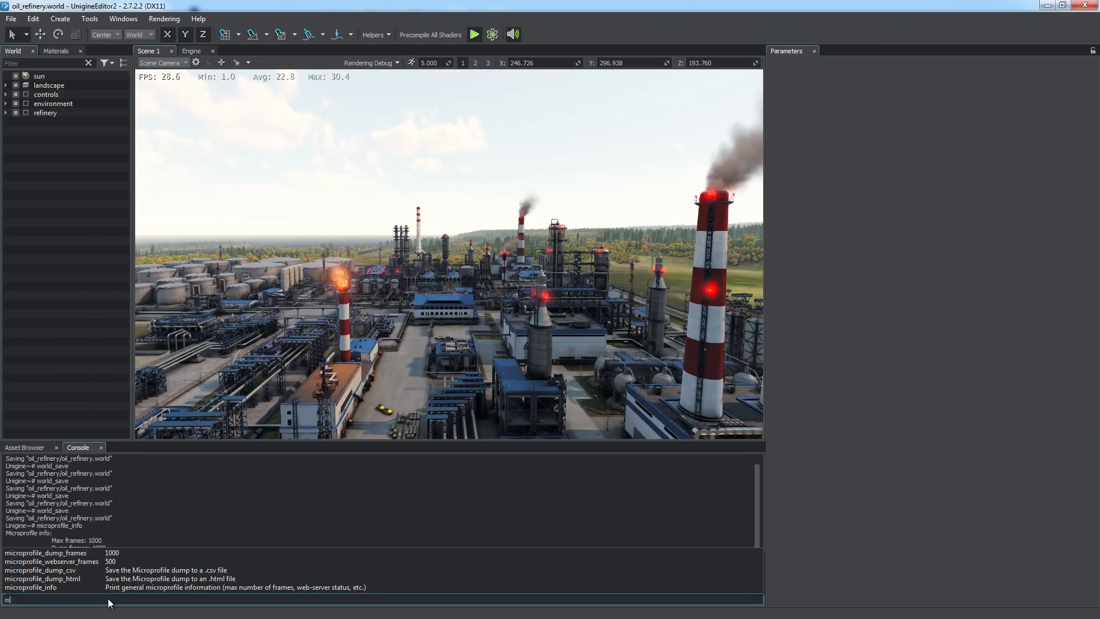
key(Up)
key(Up)
key(Up)
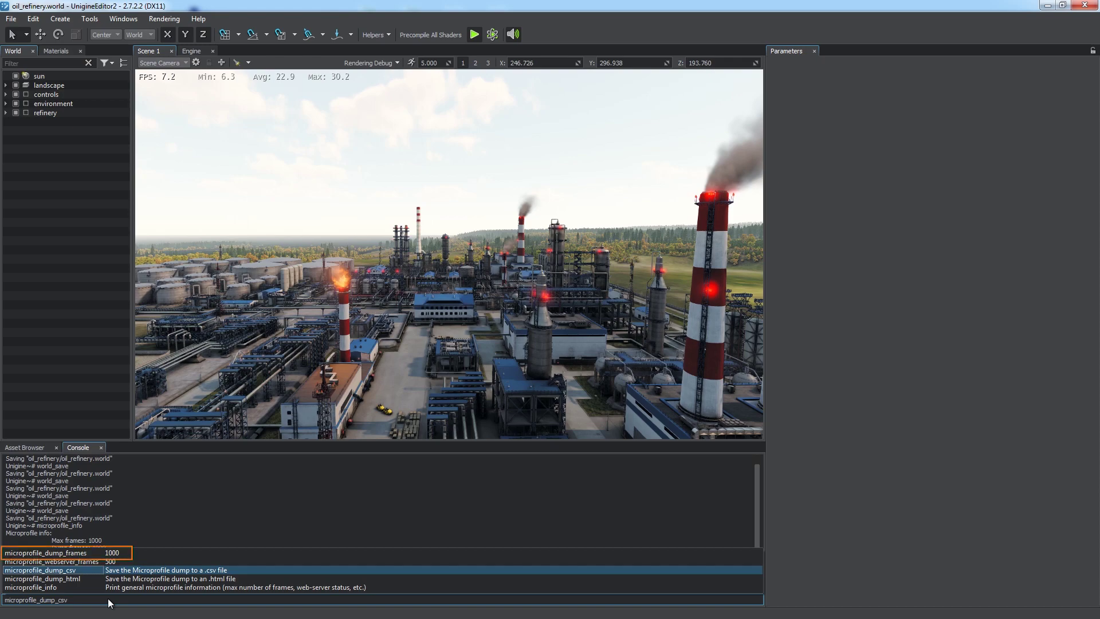
Step: Save a MicroProfile CSV dump and confirm it appears in the data/microprofile_dump_csv folder
key(Return)
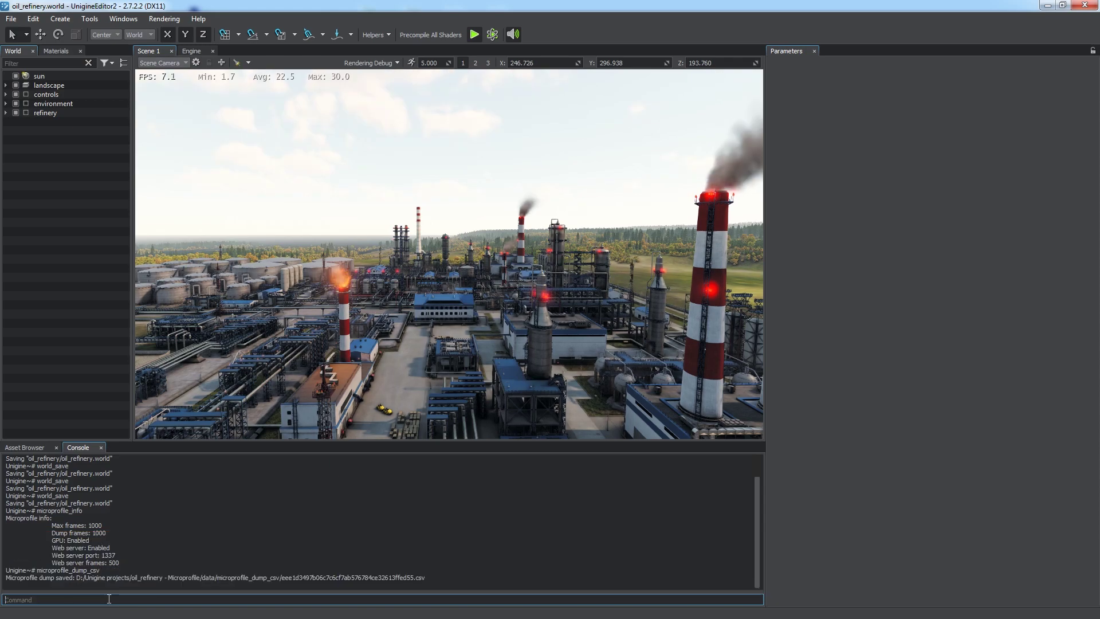
click(26, 448)
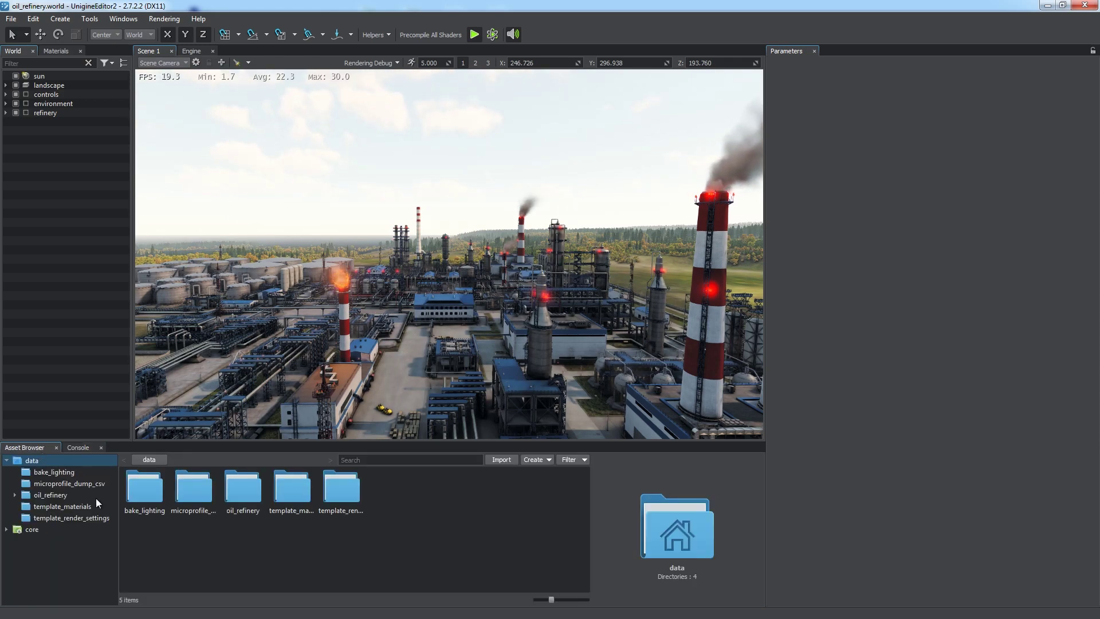
double_click(190, 503)
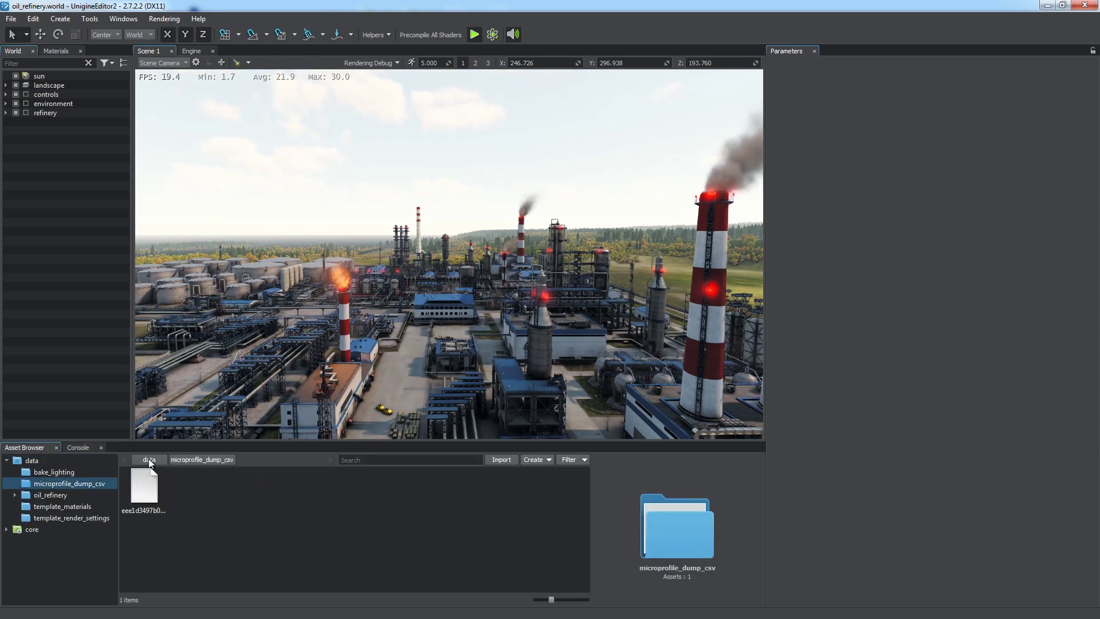
click(78, 447)
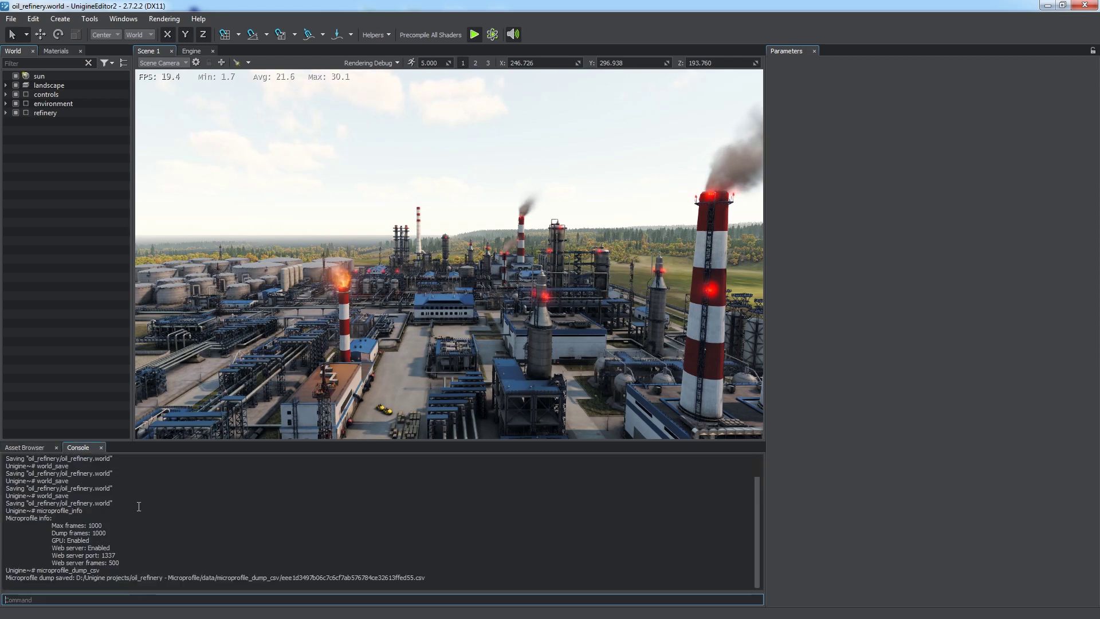
Step: Reduce the sun light's Number of Cascades from 4 to 1
click(33, 77)
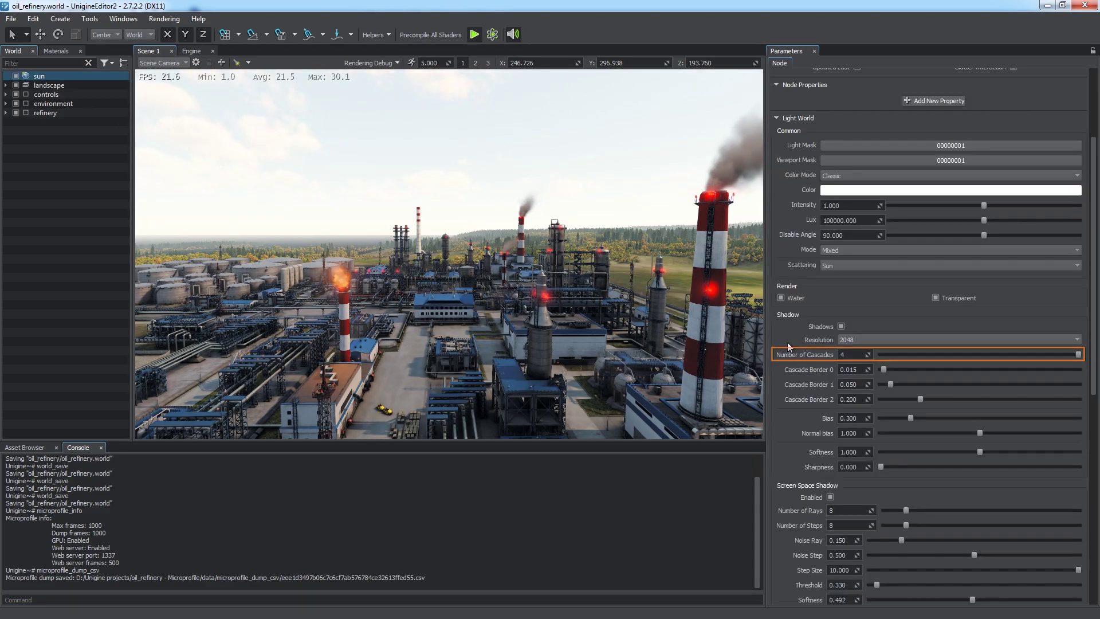
double_click(845, 354)
text(1)
key(Return)
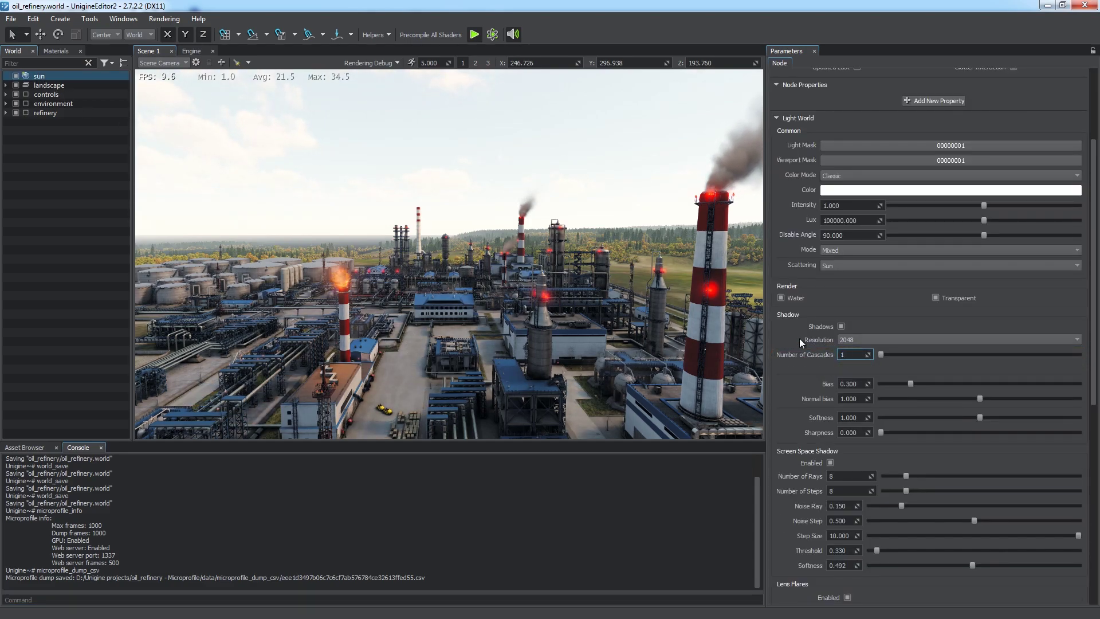
click(123, 18)
Step: In Runtime > World > Render > Visibility Distances, set Distance Scale 1 and Shadows distance 500
click(120, 140)
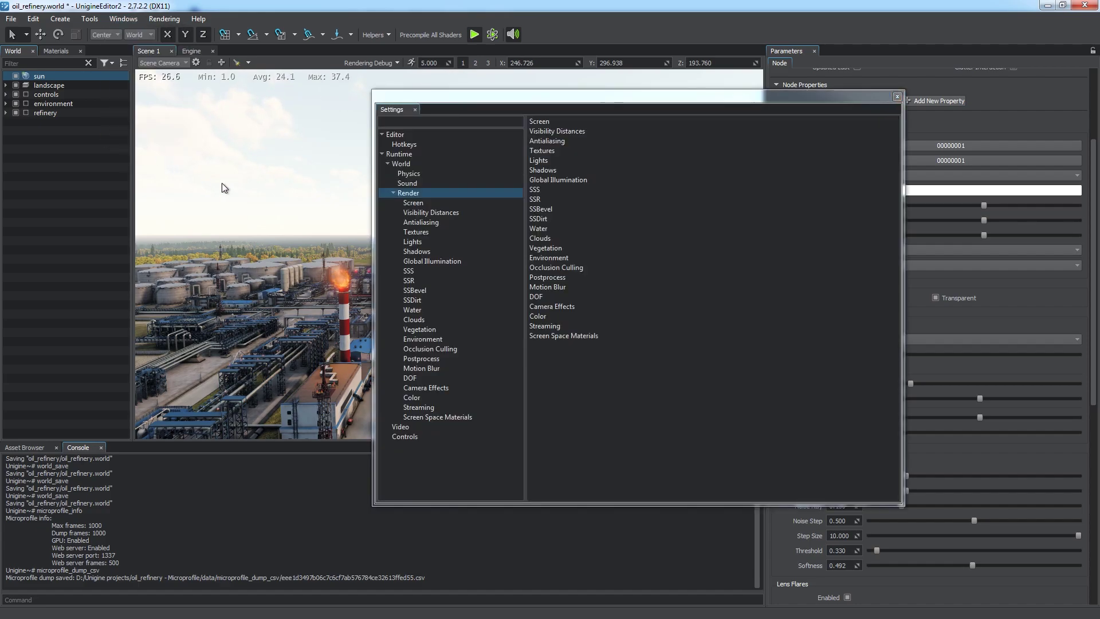
click(429, 213)
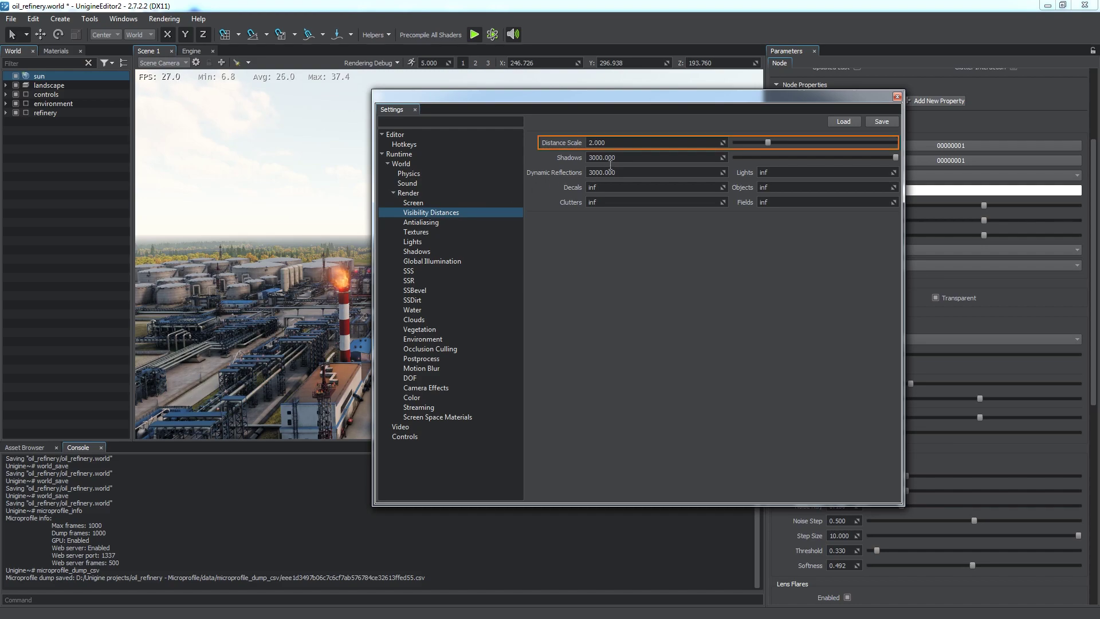
click(630, 142)
text(1)
key(Return)
drag(590, 104, 736, 95)
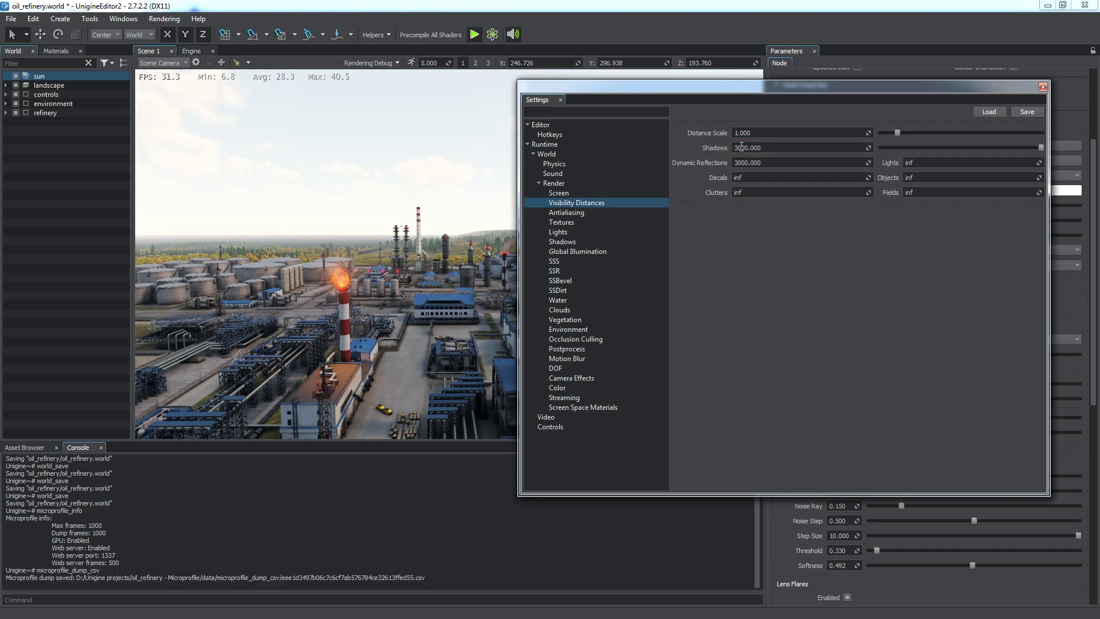
drag(737, 148, 727, 147)
text(500)
key(Return)
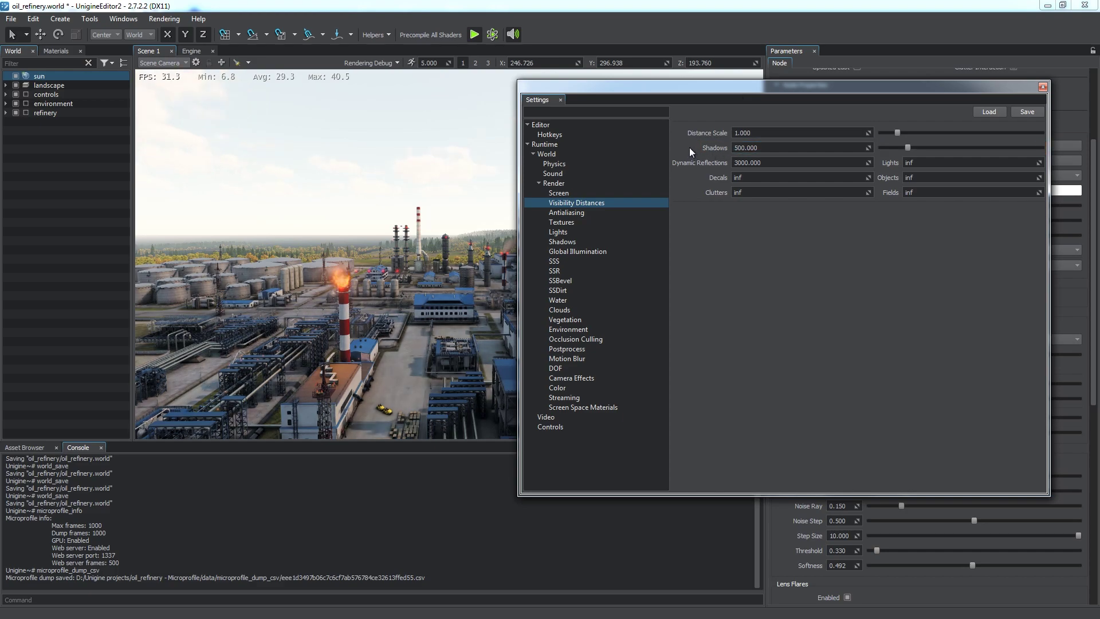
Step: Lower the shadow Softness Quality to Medium
click(575, 241)
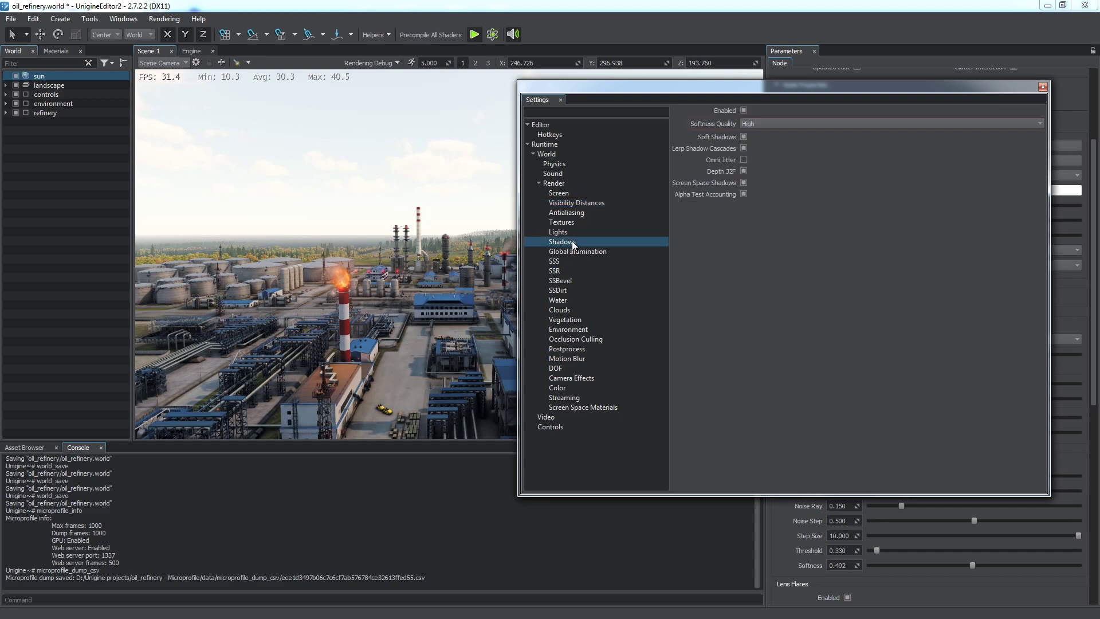
key(alt+Down)
click(781, 138)
drag(768, 89, 788, 86)
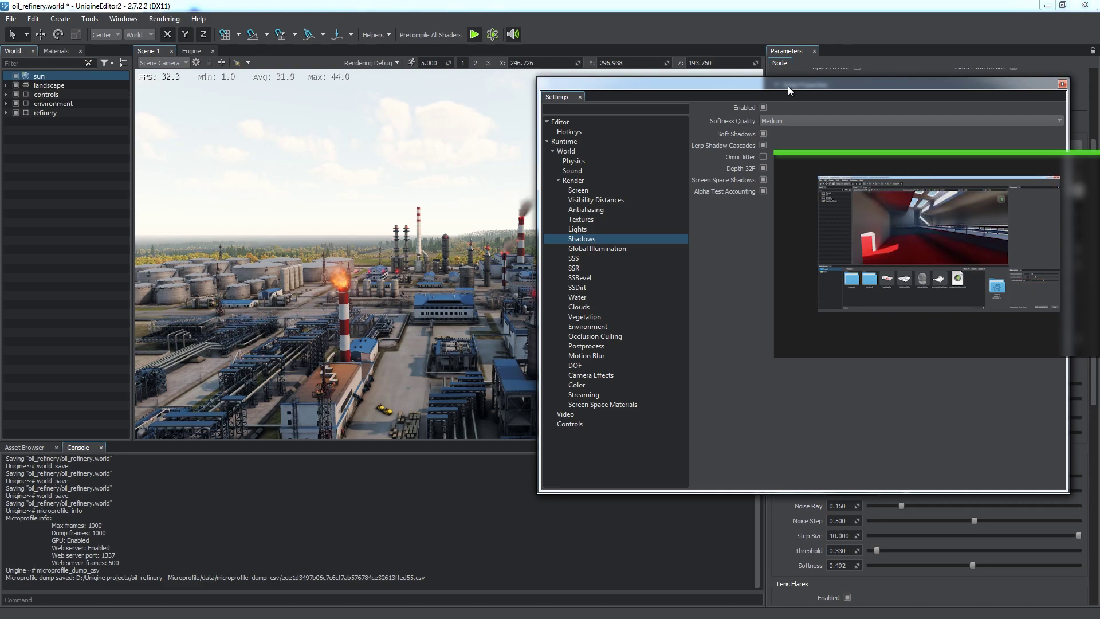
Step: Set Global Illumination to Quarter resolution with 4 rays and 4 steps, then close Settings
click(621, 248)
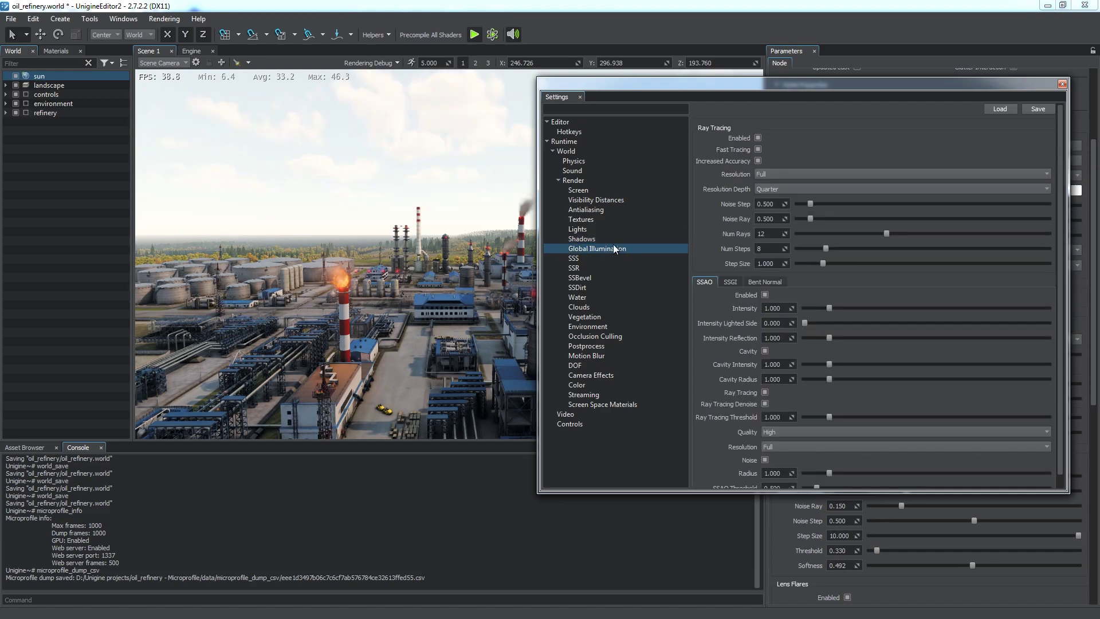
click(792, 170)
click(785, 183)
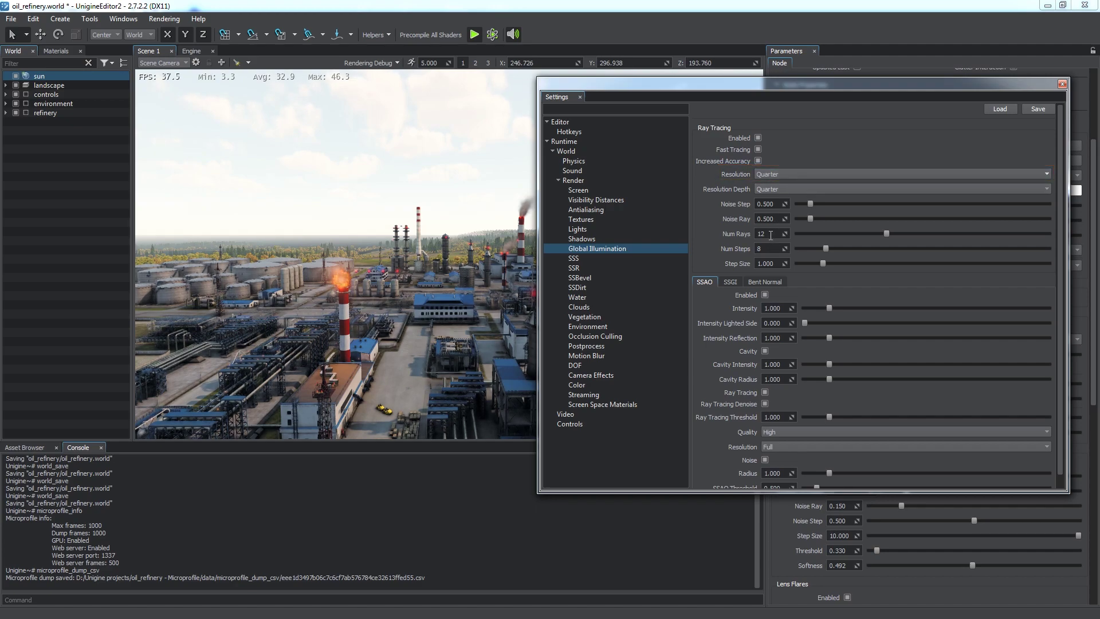
click(741, 235)
text(4)
key(Tab)
text(4)
click(1061, 85)
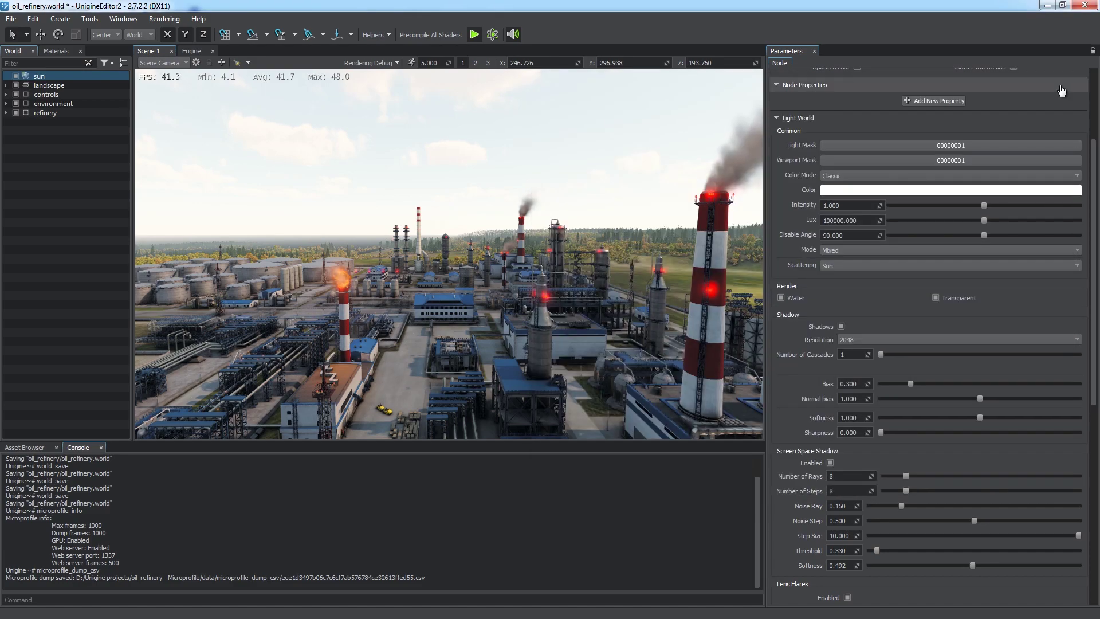
click(89, 19)
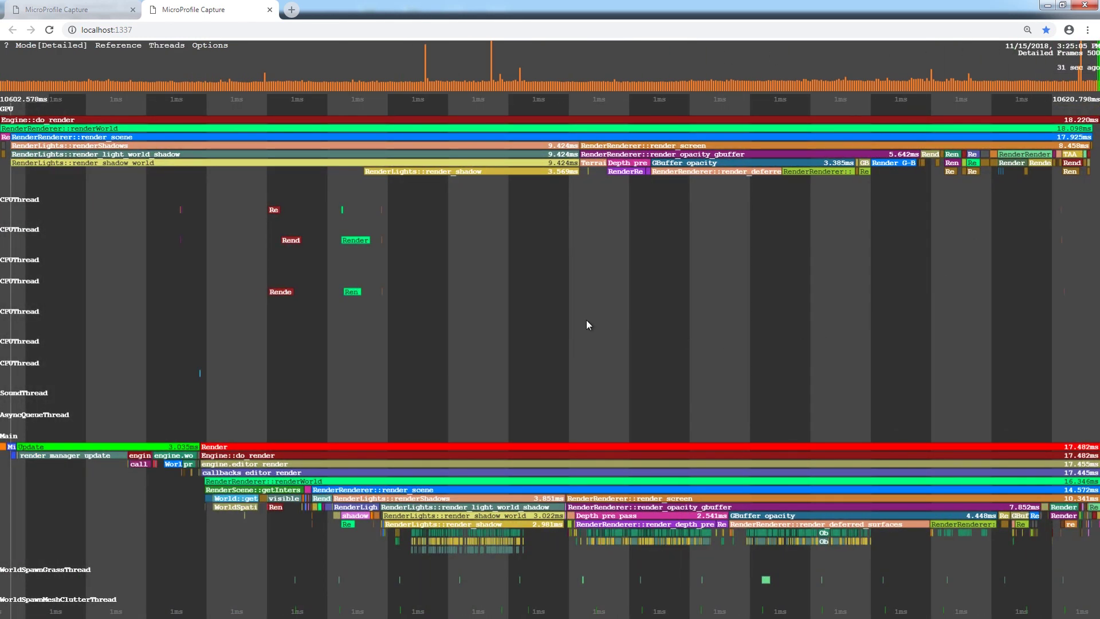
click(112, 12)
click(212, 12)
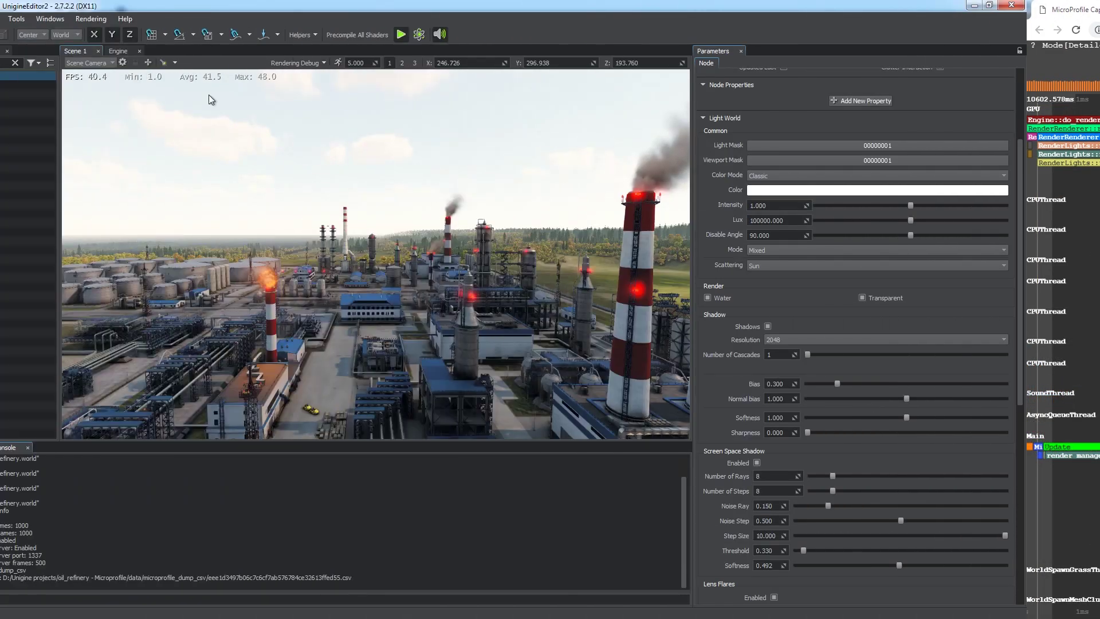
Step: Run microprofile_webserver_frames 30 in the editor Console
click(48, 602)
text(mi)
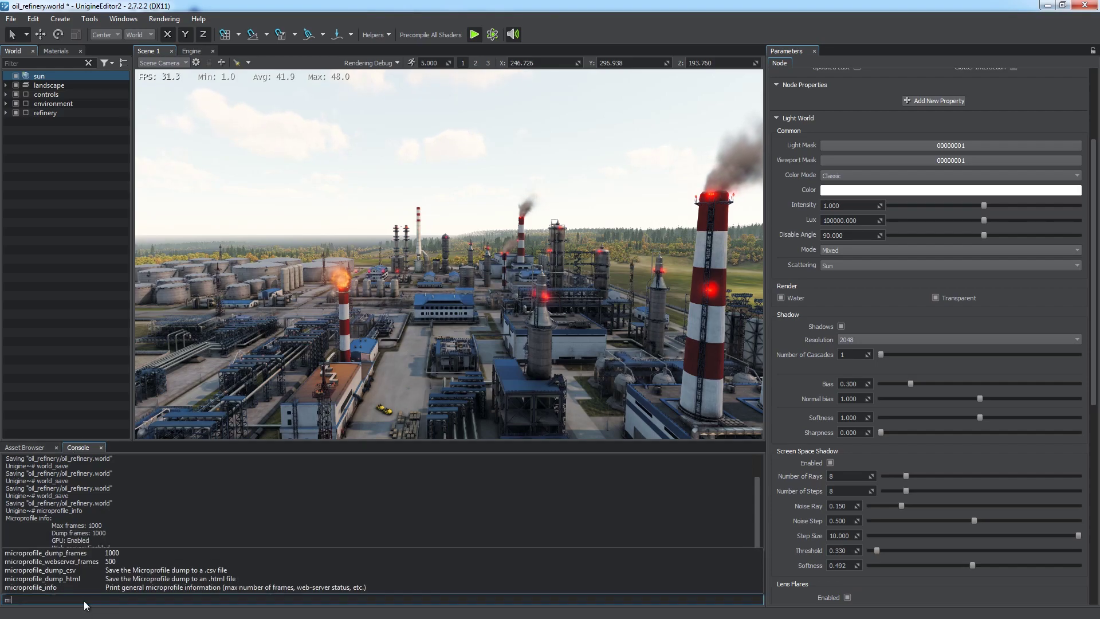
text(cropro)
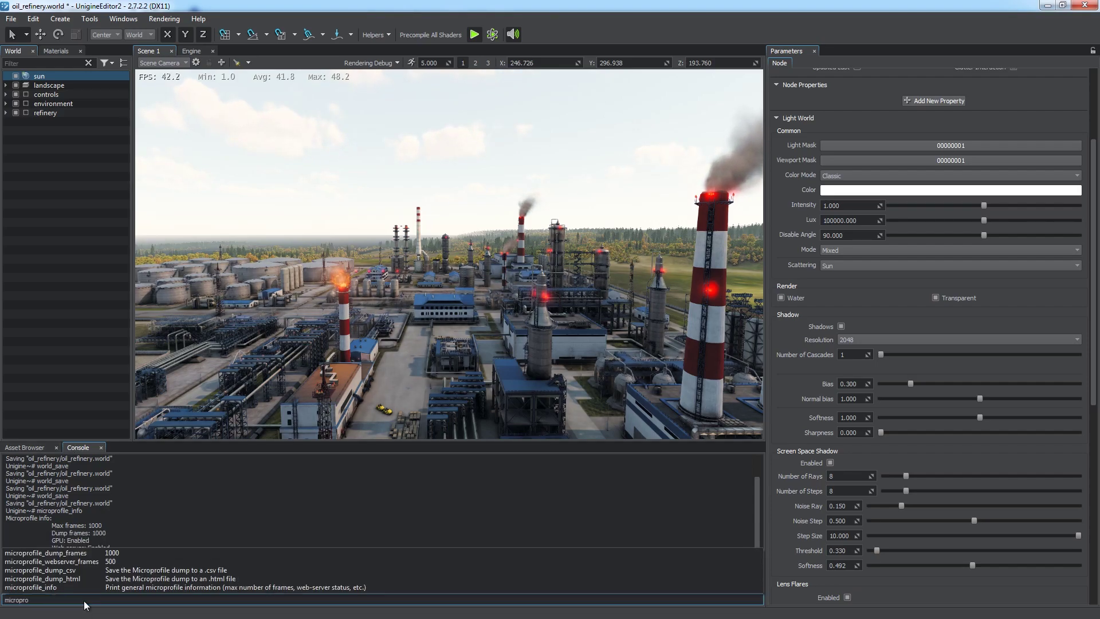
text(file_webserver_frames 30)
key(Return)
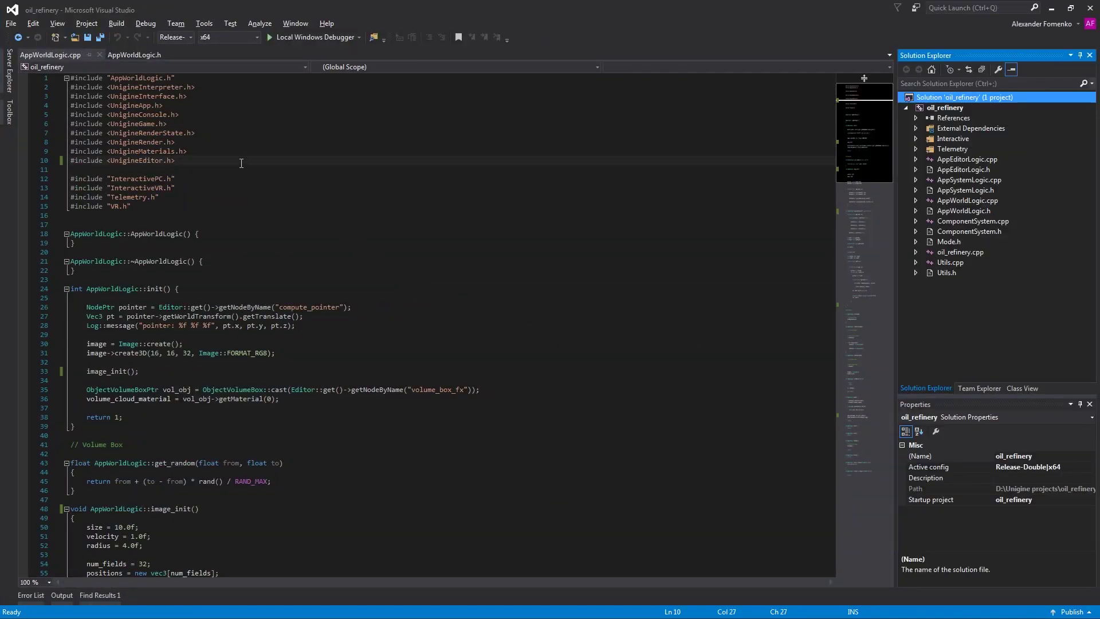
Step: Add #include <UnigineProfiler.h> after the UnigineEditor.h include in AppWorldLogic.cpp
click(238, 160)
key(Return)
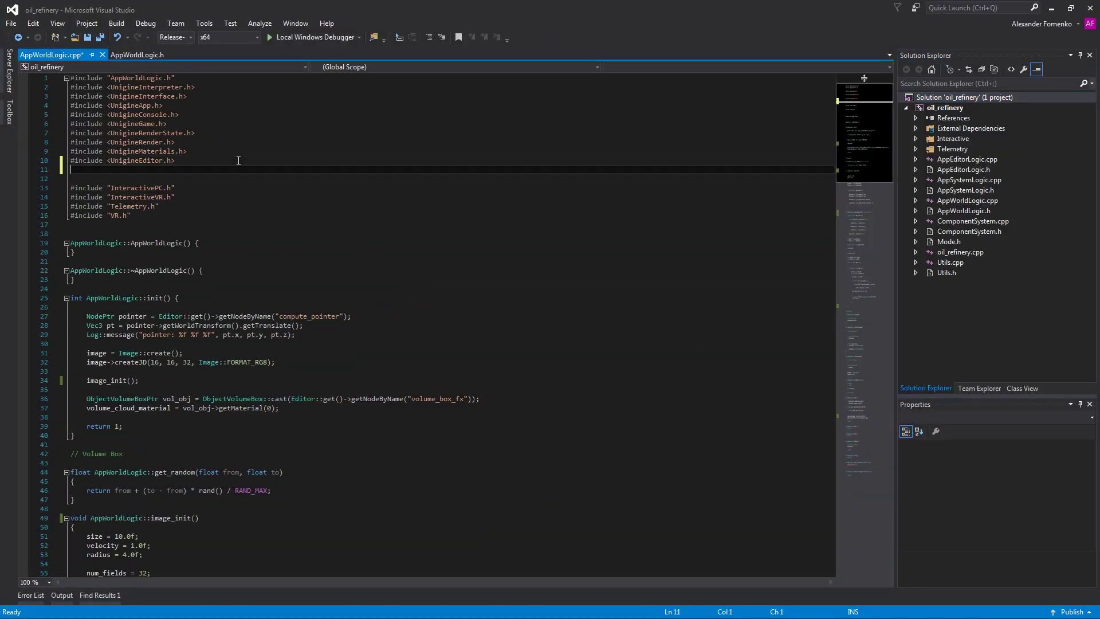
text(#include <UnigineProfiler.h>)
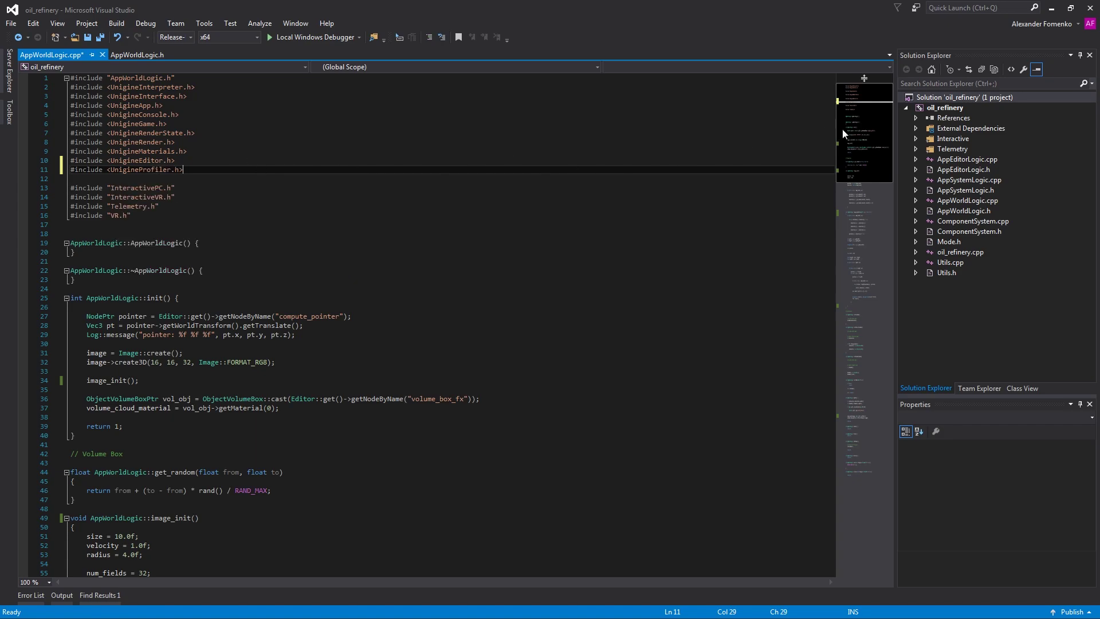
drag(842, 129, 826, 253)
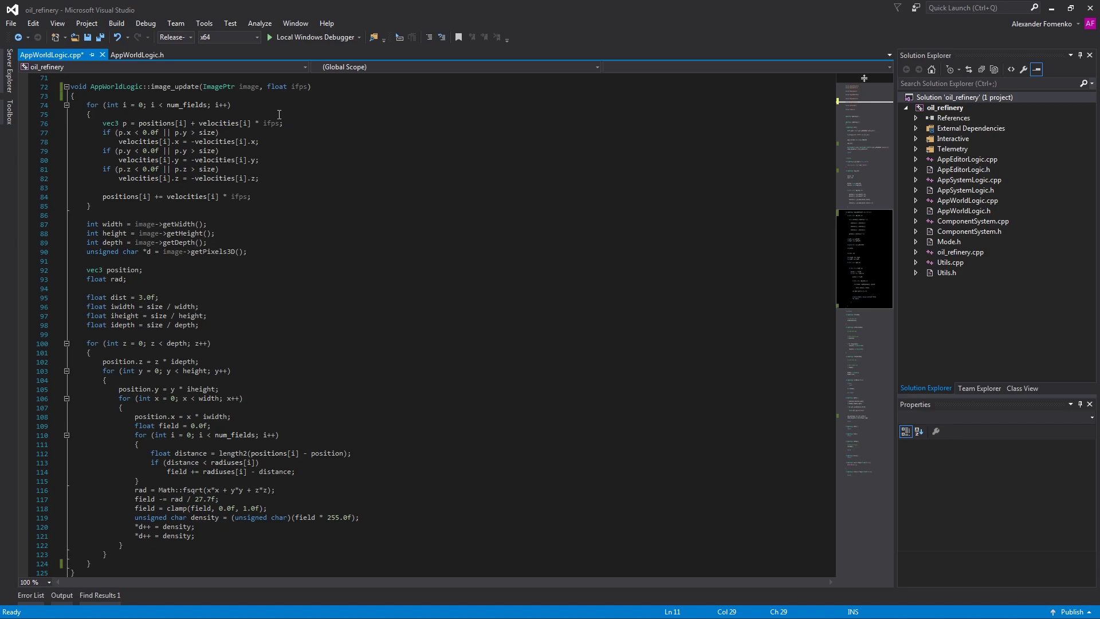
Step: Wrap image_update in a Profiler::get()->begin("Image Update")/end() scope, then build and run
click(238, 93)
key(Return)
text(Profiler::get()->begin("Image Update");)
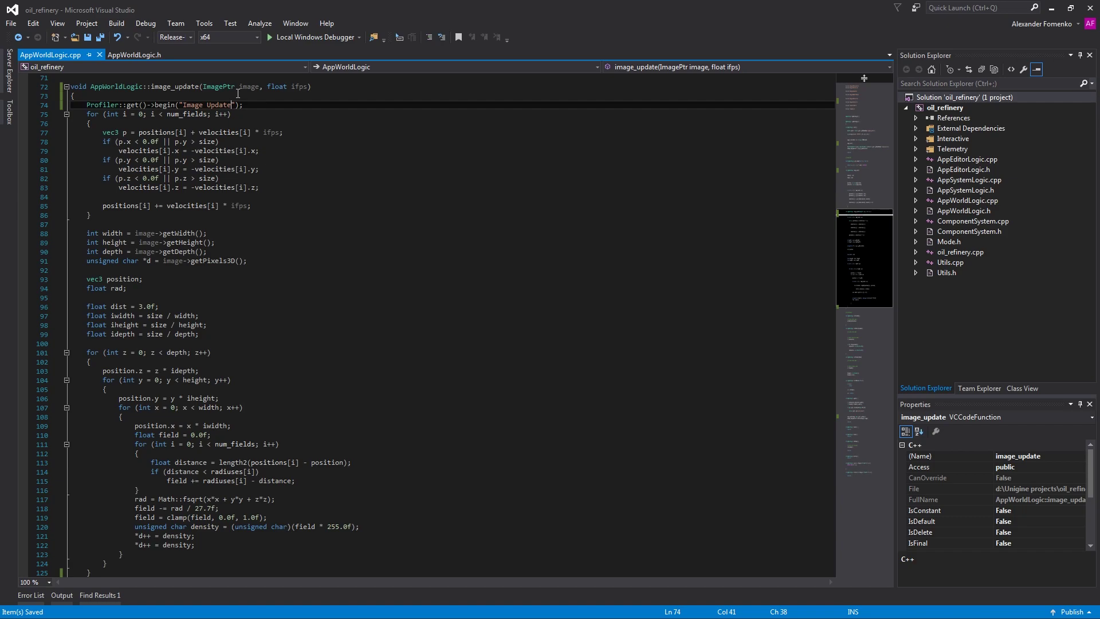
scroll(224, 380, down, 3)
click(156, 487)
key(Return)
text(Profiler::get()->end();)
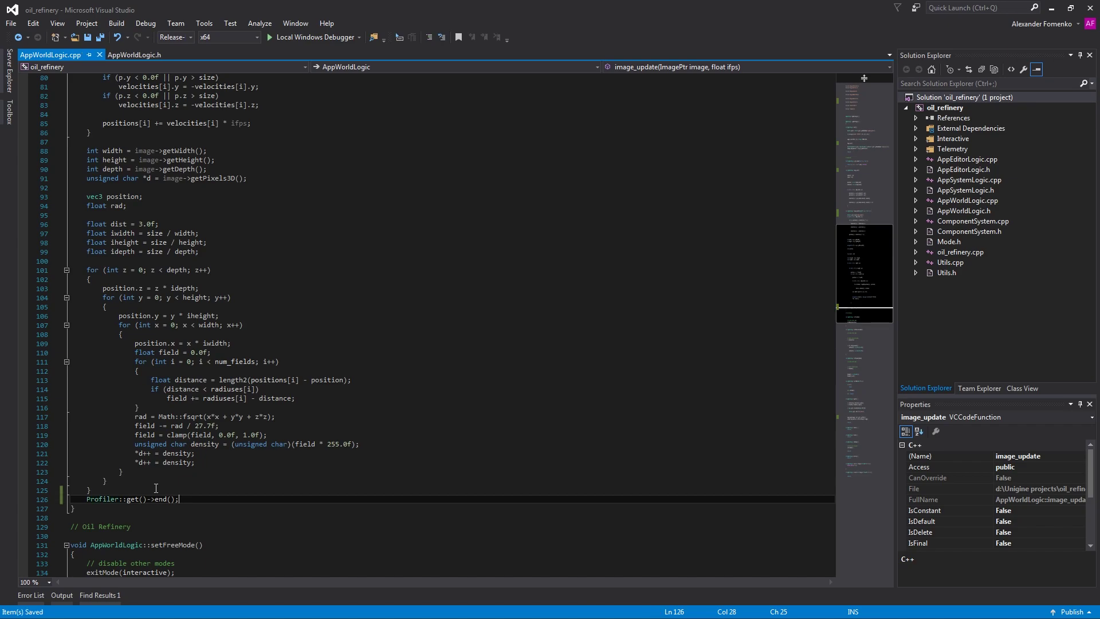
click(283, 41)
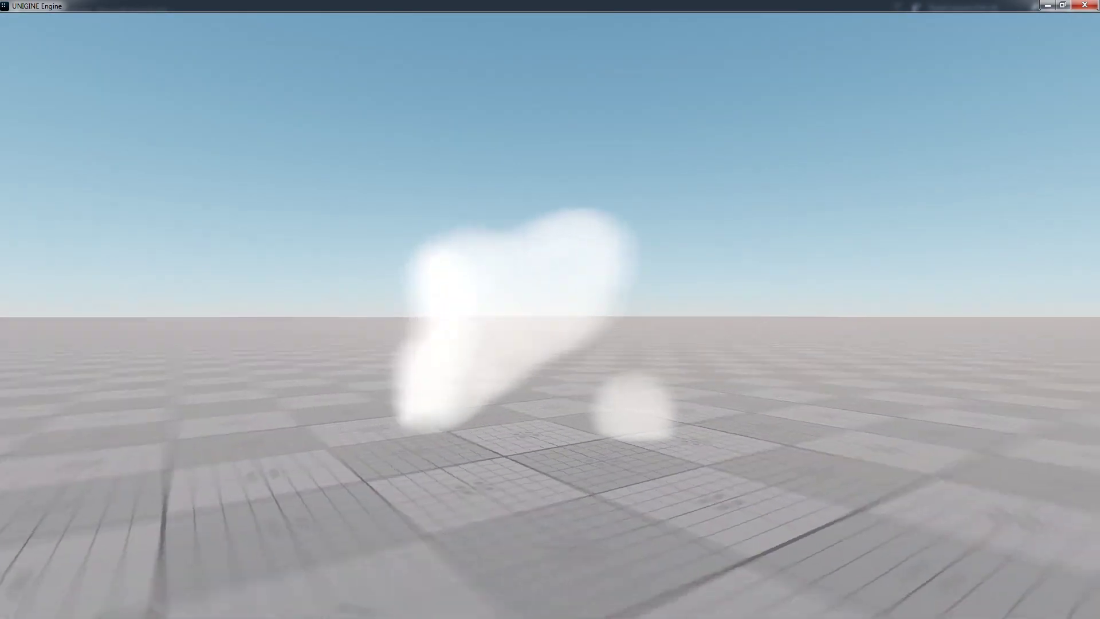
Step: Run show_profiler 1 in the engine console to display the on-screen profiler
key(grave)
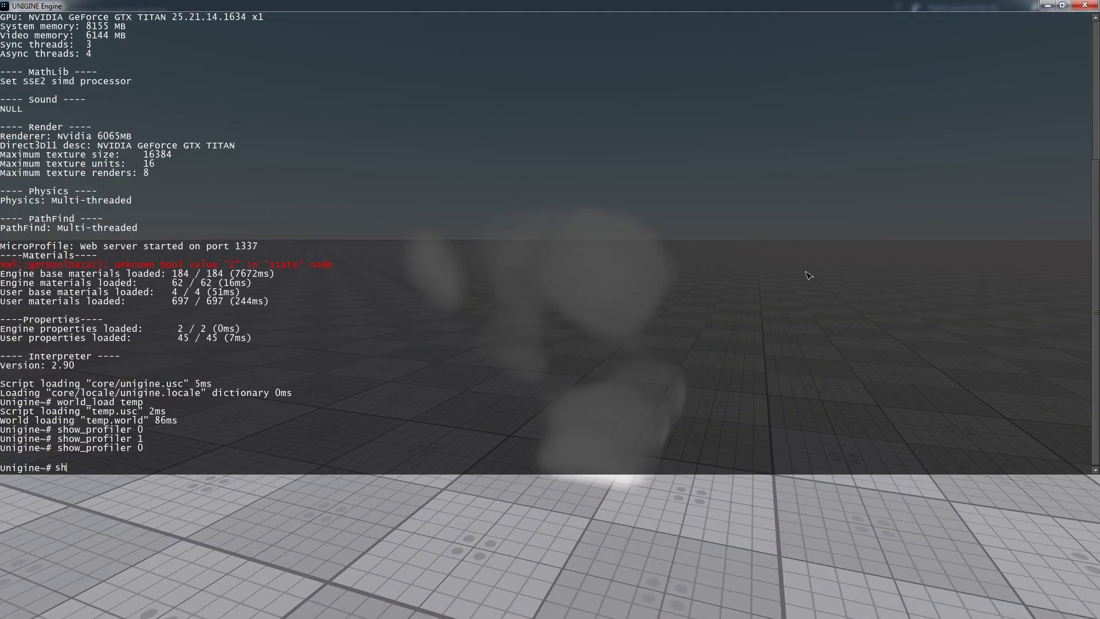
text(show_profiler 1)
key(Return)
key(grave)
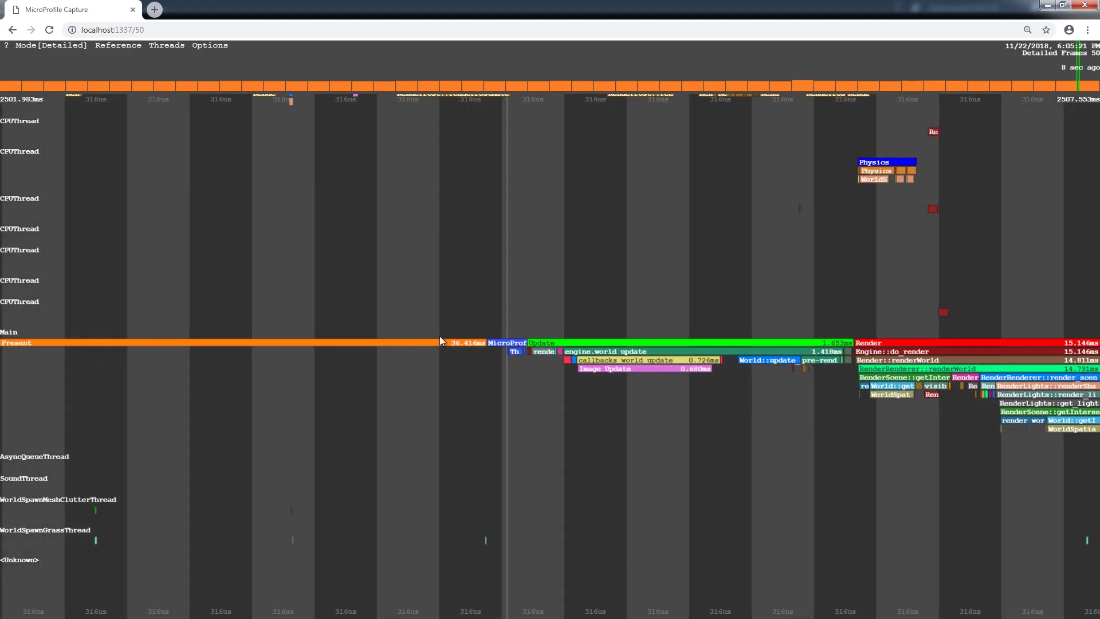
Step: Zoom the timeline onto the main thread's Update block to inspect the Image Update bar
drag(582, 393, 432, 369)
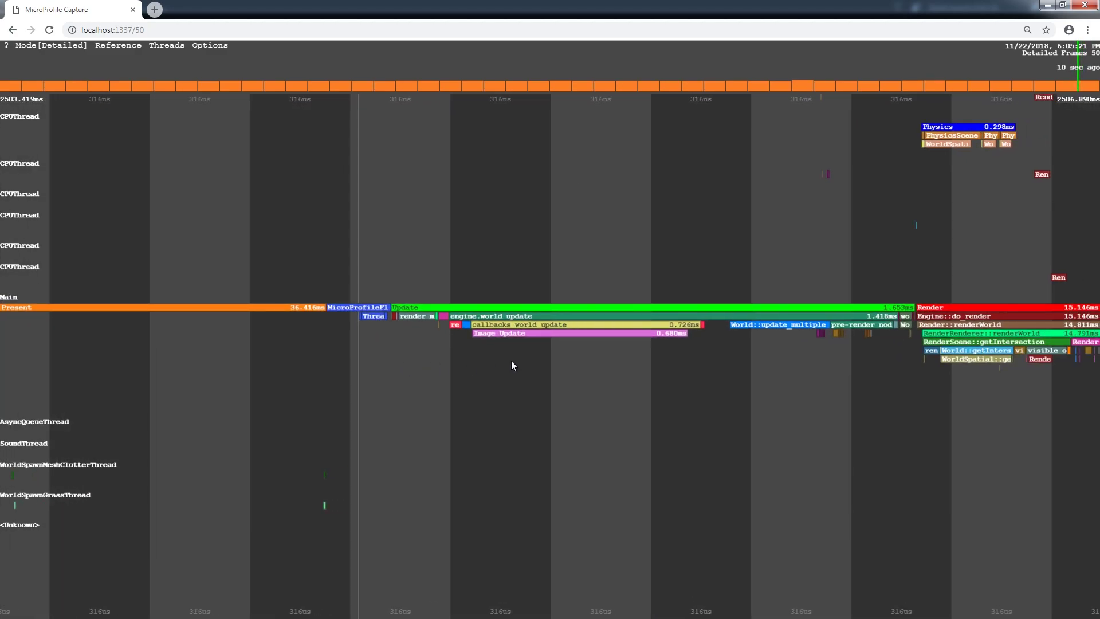
mouse_move(594, 333)
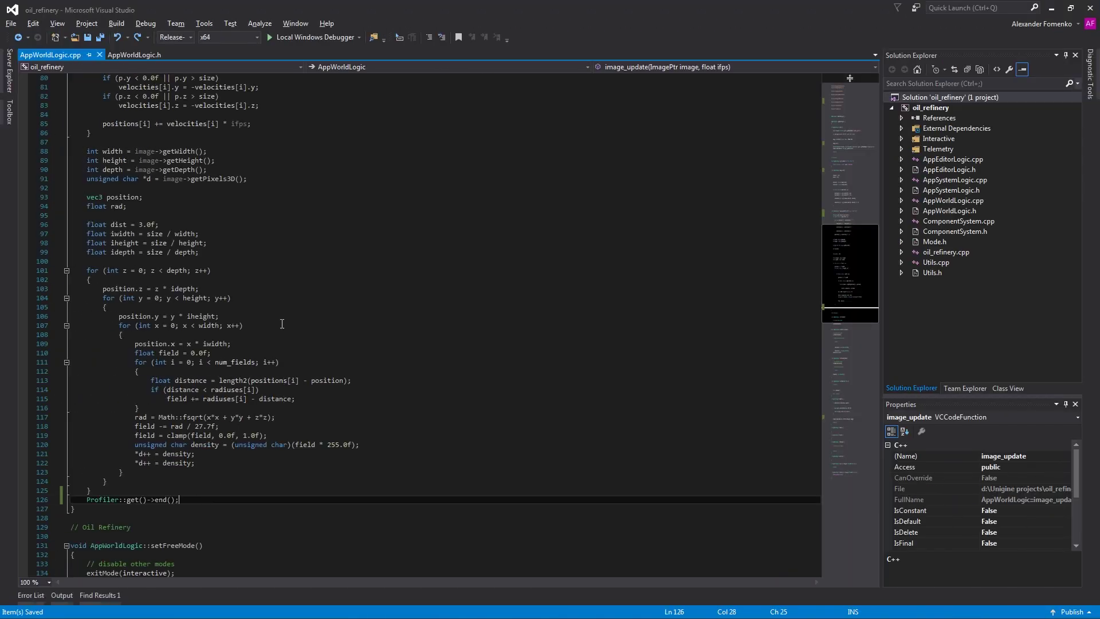
Step: Change image_update's scope to int puid = beginMicro(__FUNCTION__) closed by endMicro(puid), and save
scroll(305, 271, up, 5)
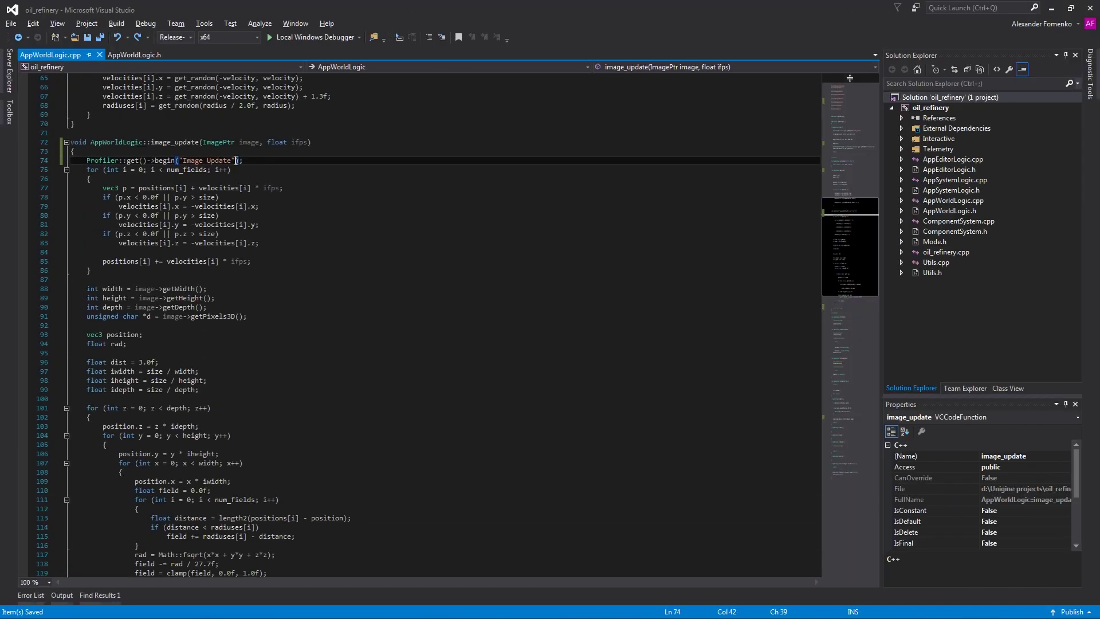
drag(236, 161, 183, 161)
text(__FUNCTION)
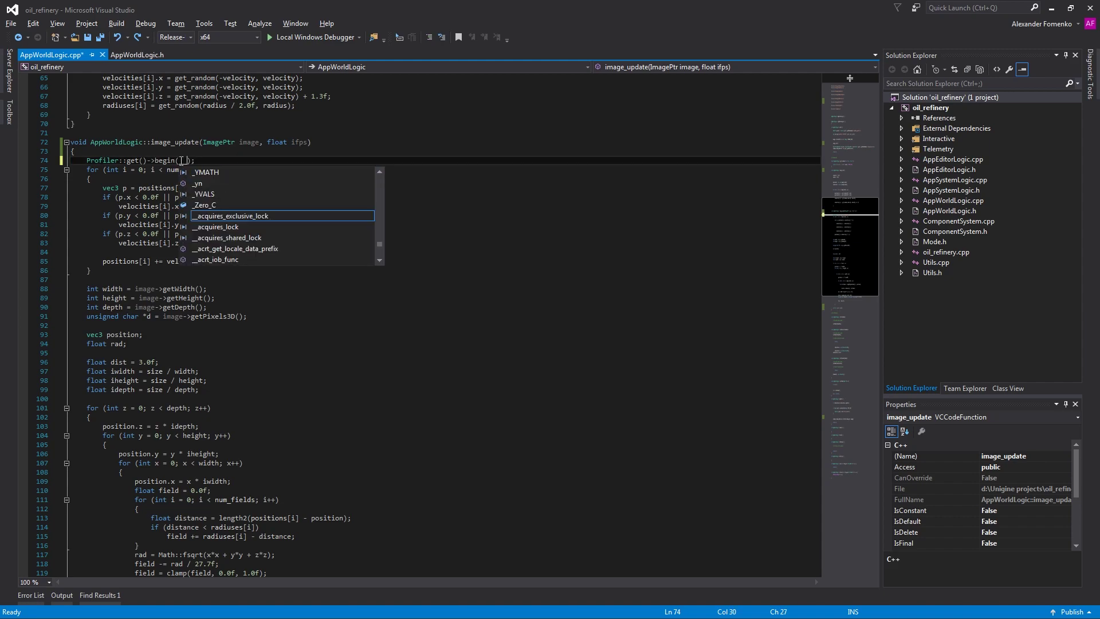
text(__)
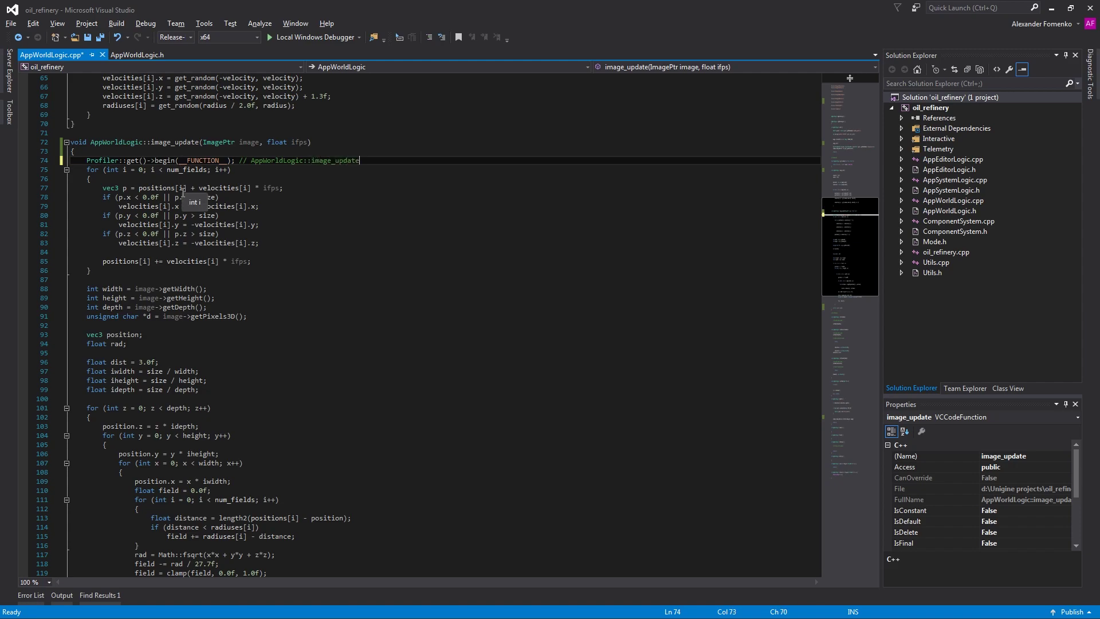
text(beginMicro)
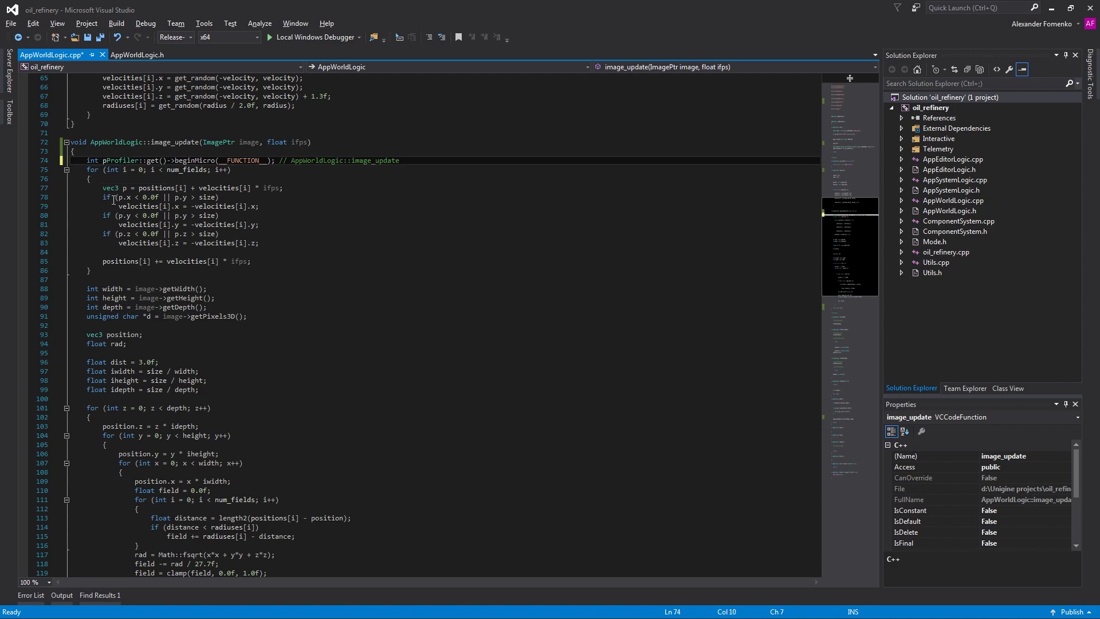
key(ctrl+s)
scroll(113, 199, down, 7)
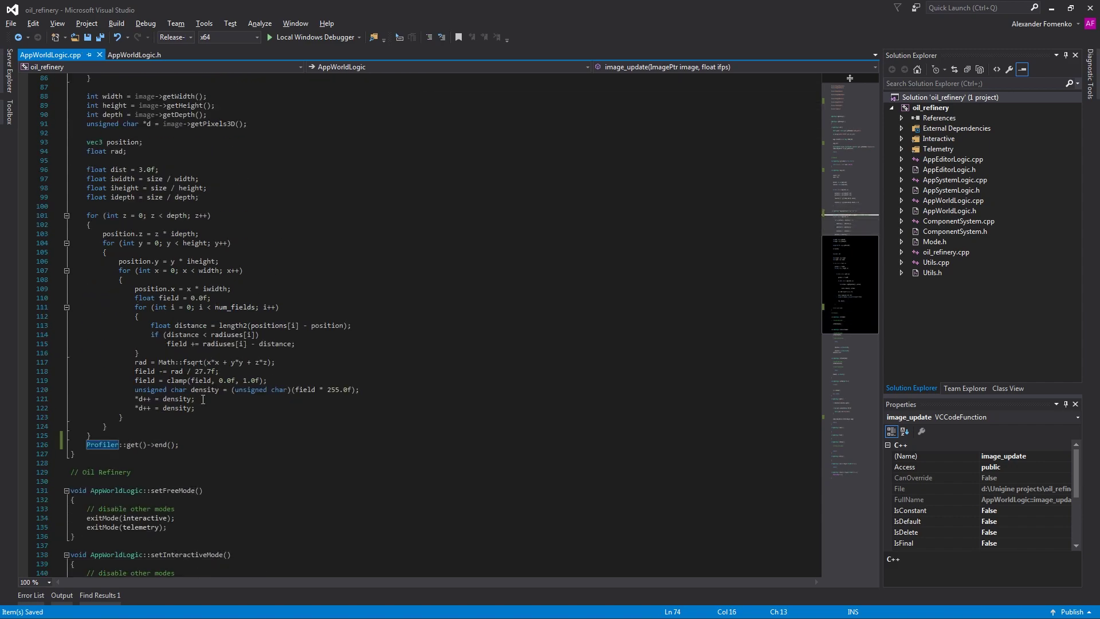
click(173, 444)
text(puid)
key(ctrl+s)
Step: Add a nested puid_nested "Nested Update" beginMicro/endMicro scope around the z loop, then run
scroll(263, 324, up, 7)
drag(299, 156, 75, 146)
scroll(264, 324, down, 3)
key(ctrl+c)
click(260, 317)
key(ctrl+v)
click(121, 325)
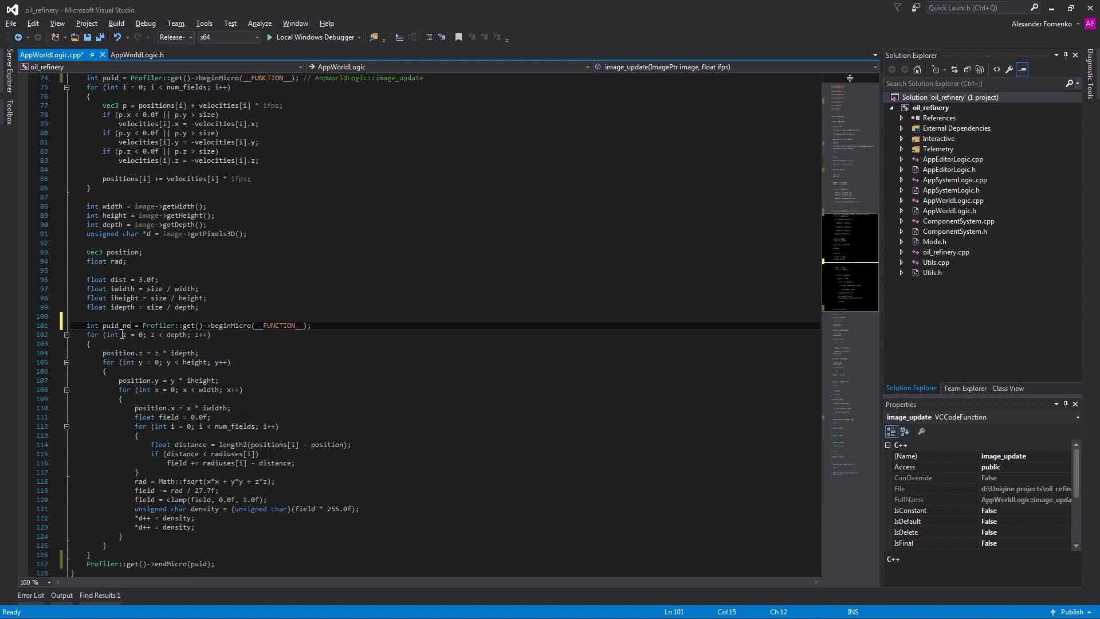
click(284, 325)
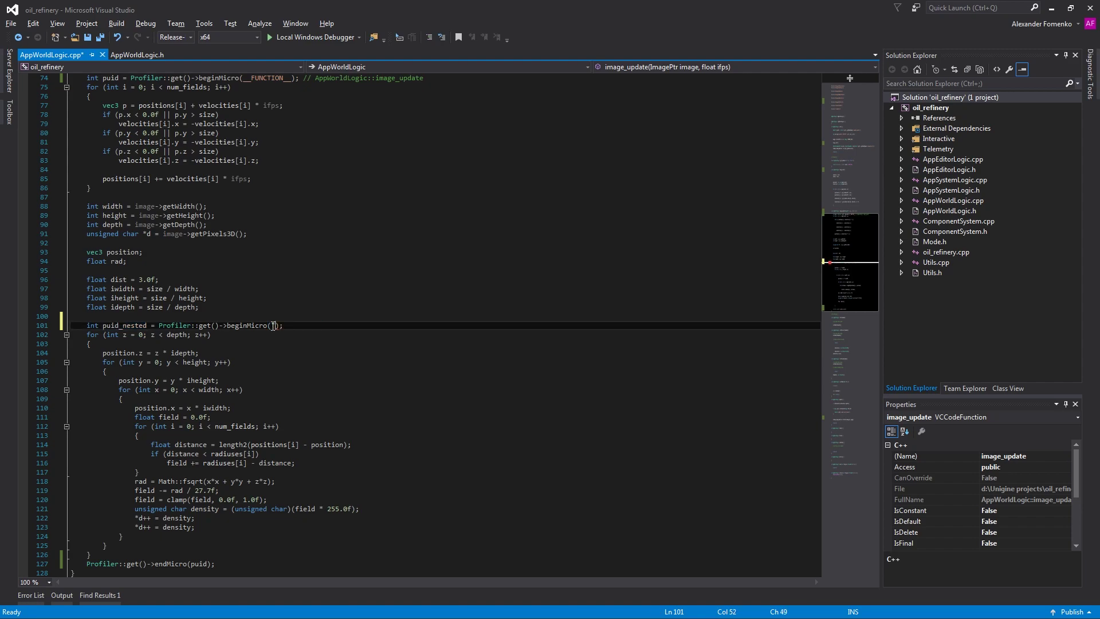
scroll(243, 494, down, 1)
drag(218, 535, 211, 526)
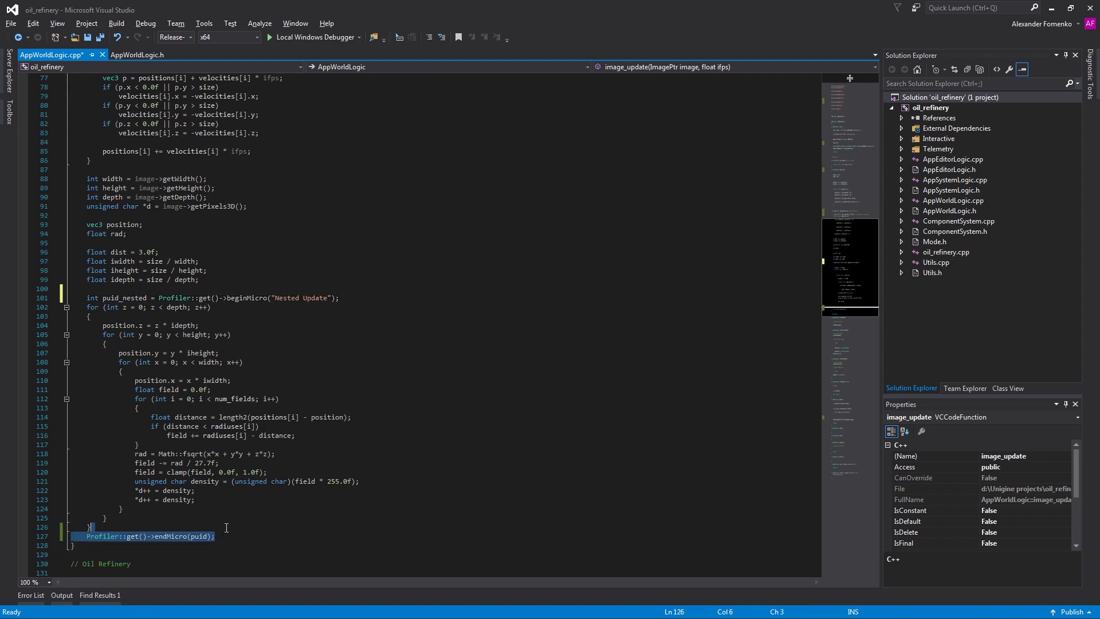
key(ctrl+c)
click(211, 526)
key(ctrl+v)
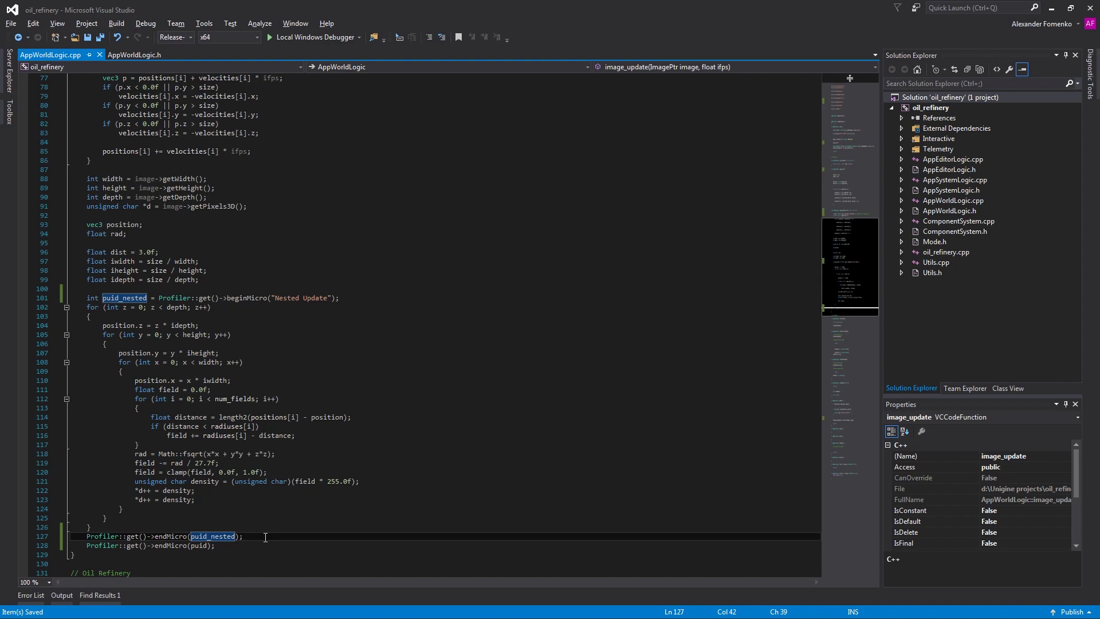
click(317, 37)
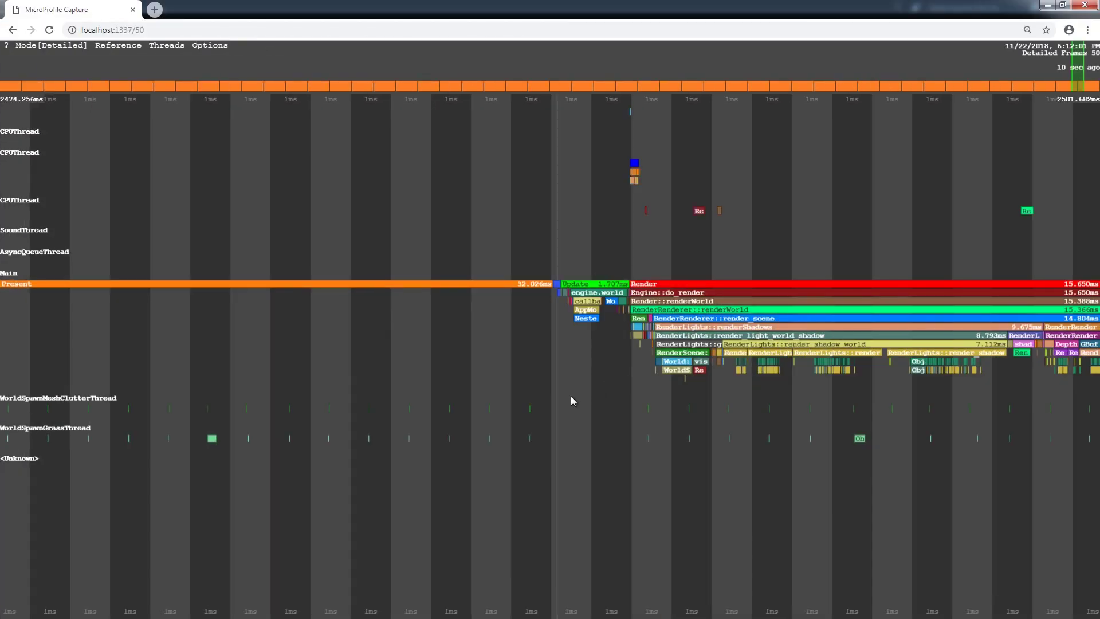
Step: Zoom into the Update block to show AppWorldLogic::image_update with Nested Update beneath it
scroll(585, 357, up, 6)
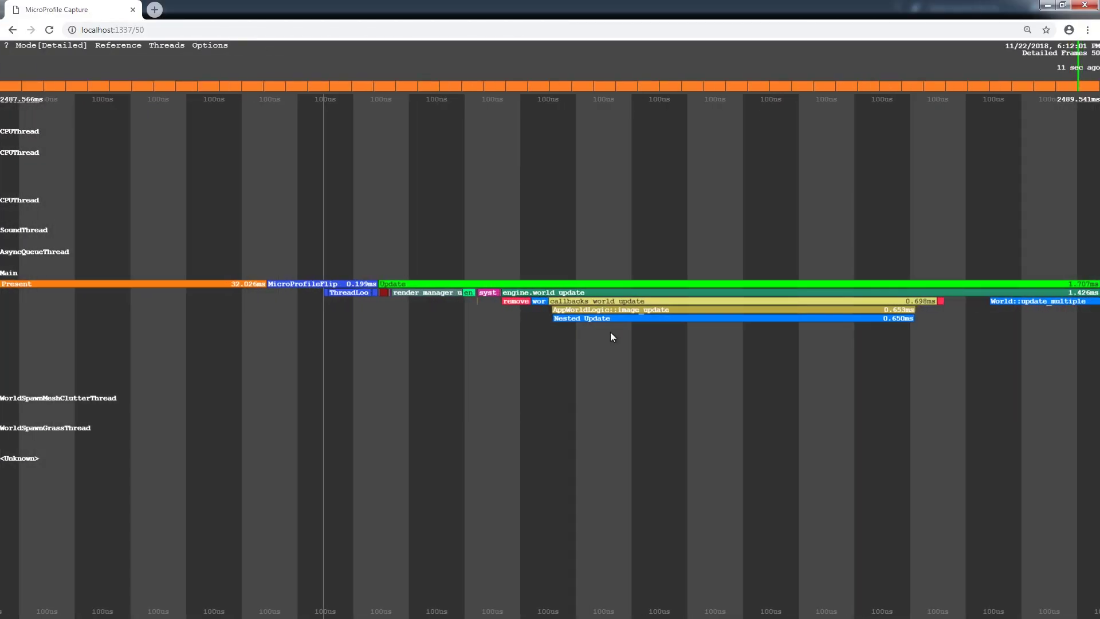
mouse_move(751, 308)
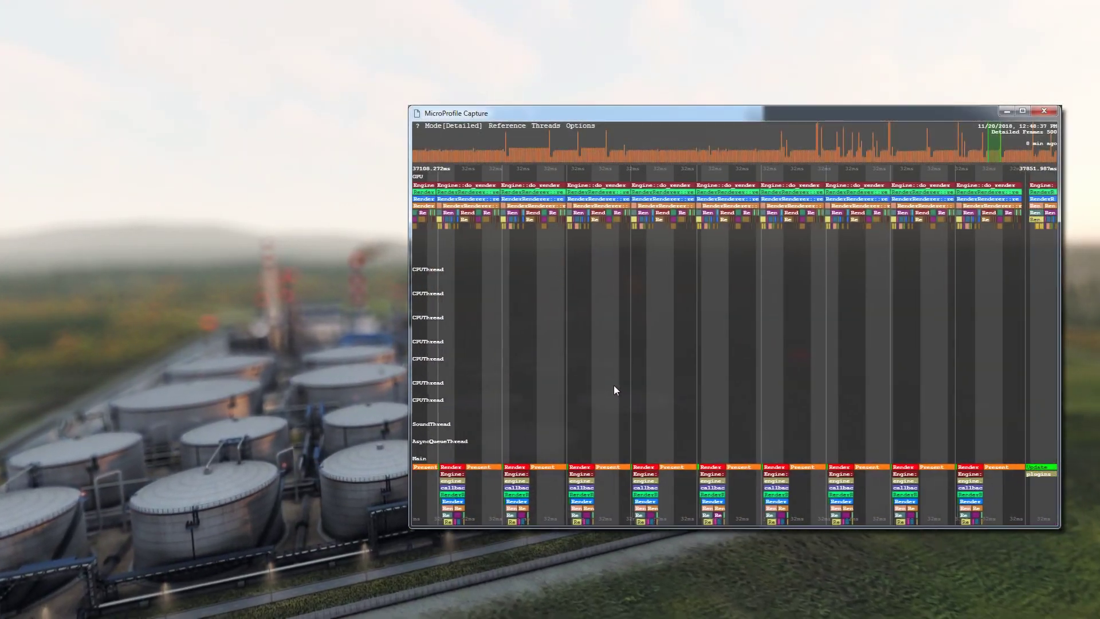
Step: Zoom the GPU timeline to 100us ticks and inspect the RenderPost pass timings
scroll(614, 384, up, 5)
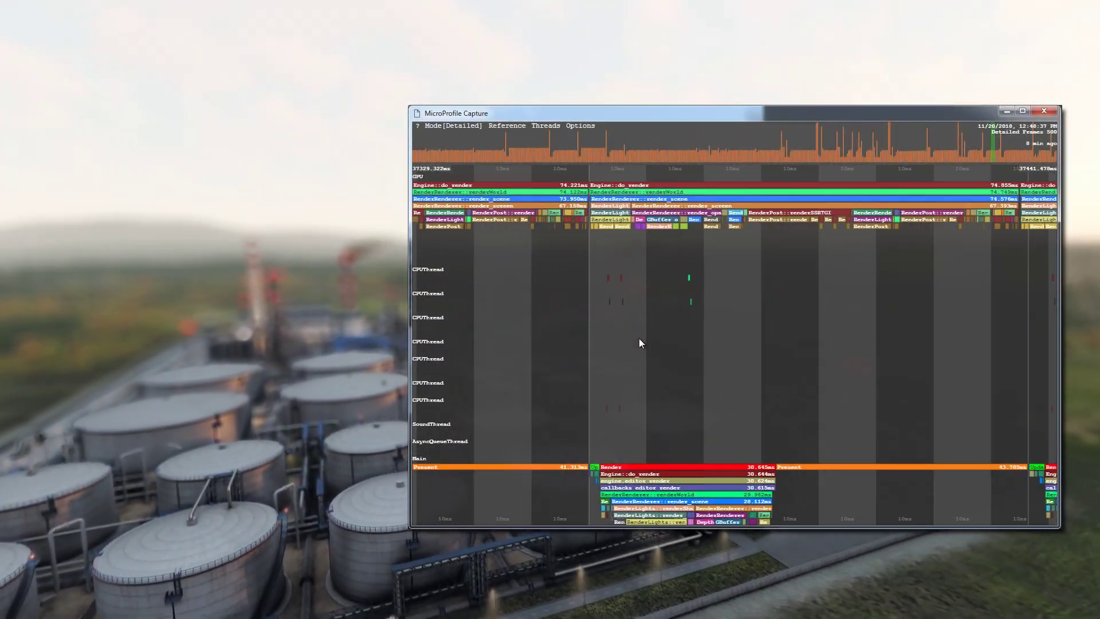
scroll(729, 229, up, 5)
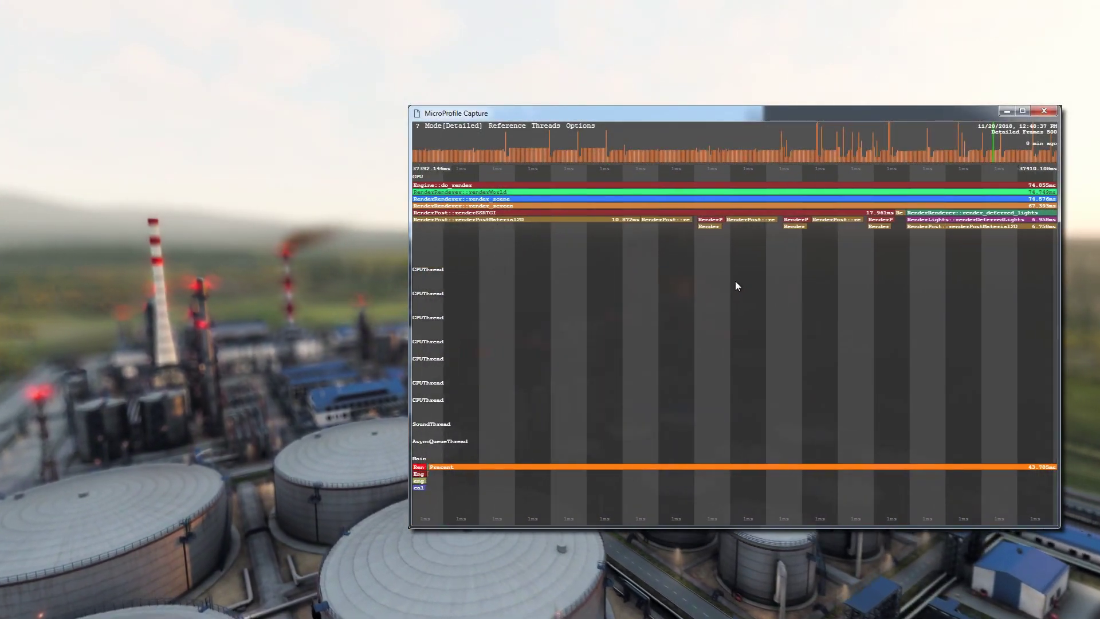
scroll(712, 242, up, 3)
mouse_move(756, 215)
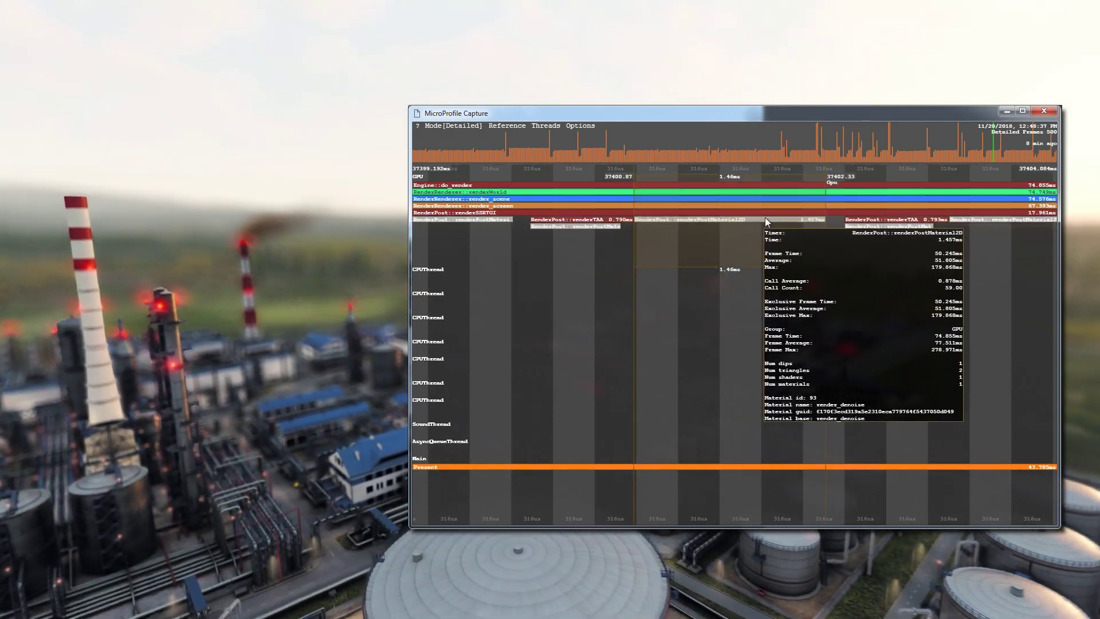
scroll(766, 246, up, 3)
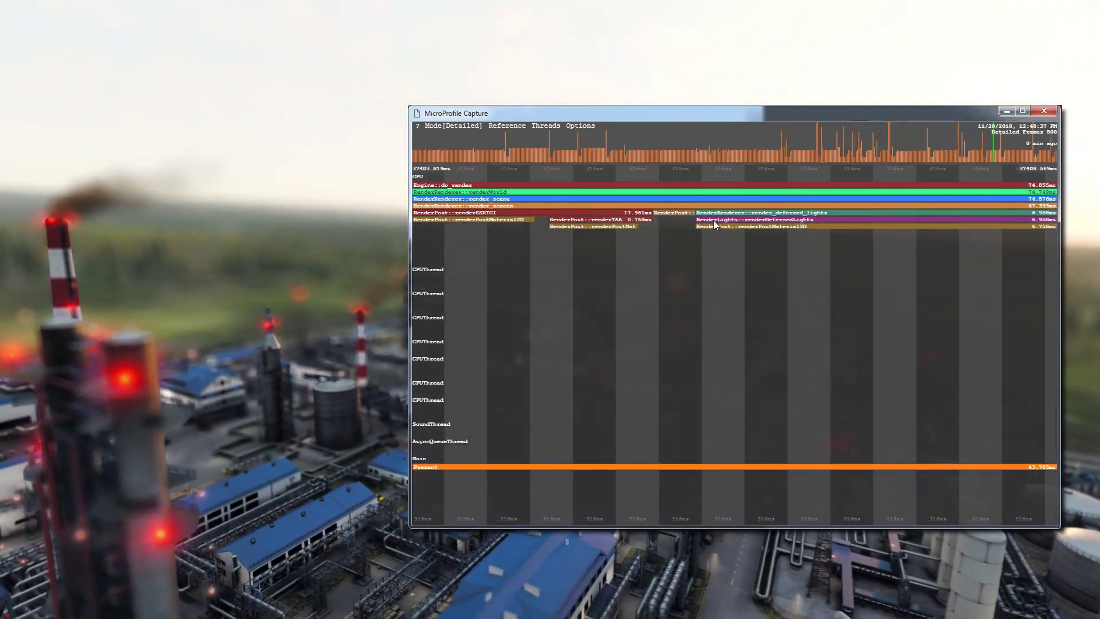